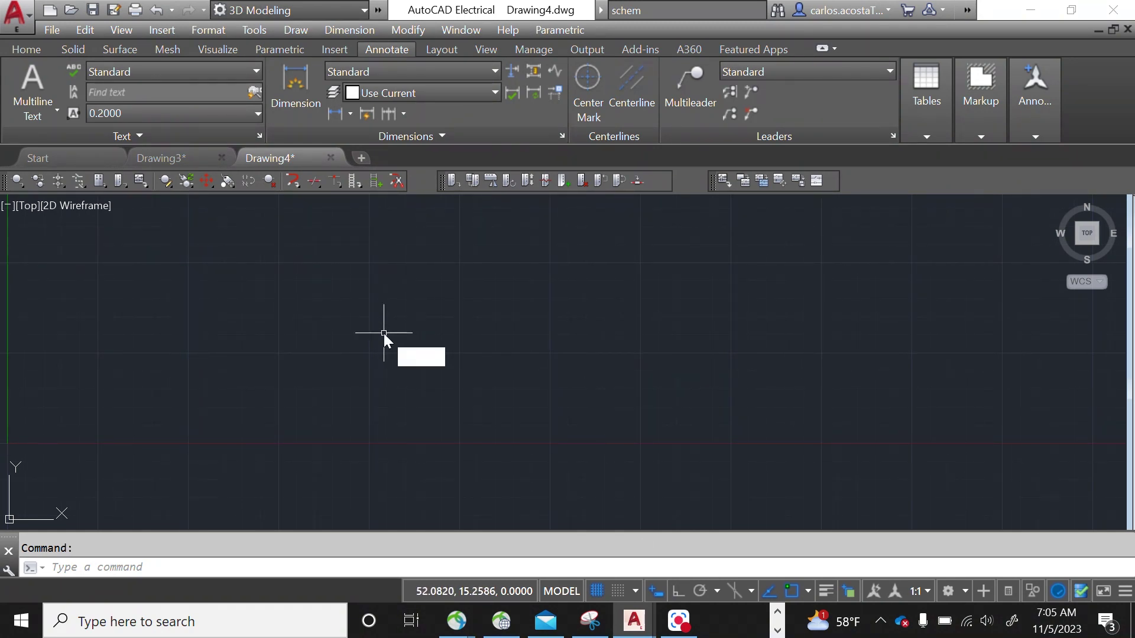
- Draw a rectangle about 25.6 by 24.9 units in the middle of the drawing area
key(Return)
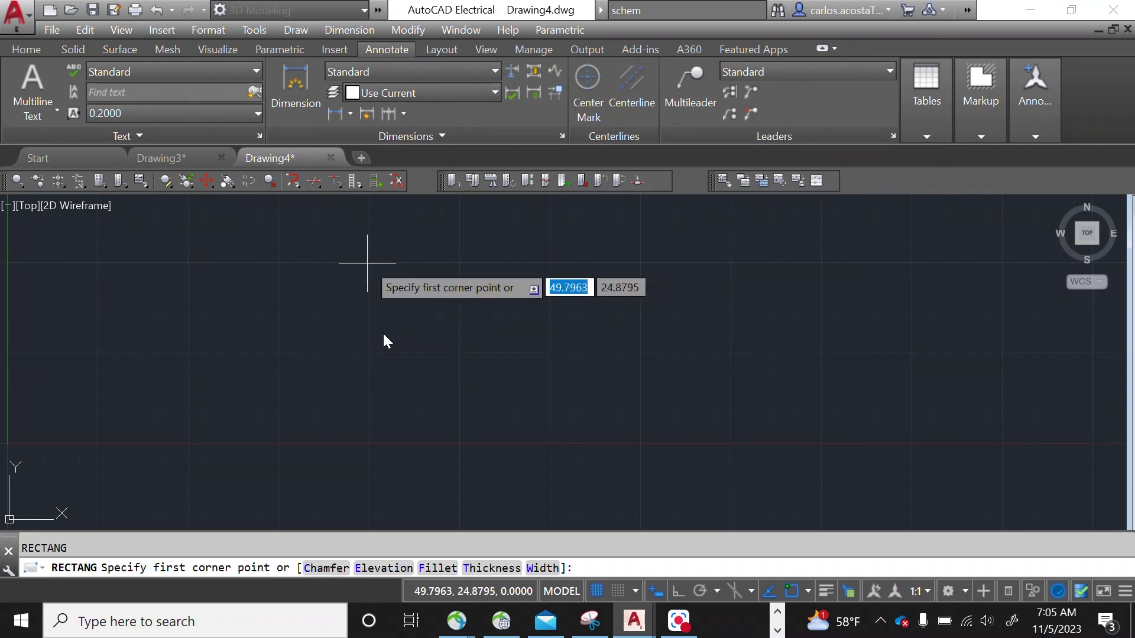
click(367, 263)
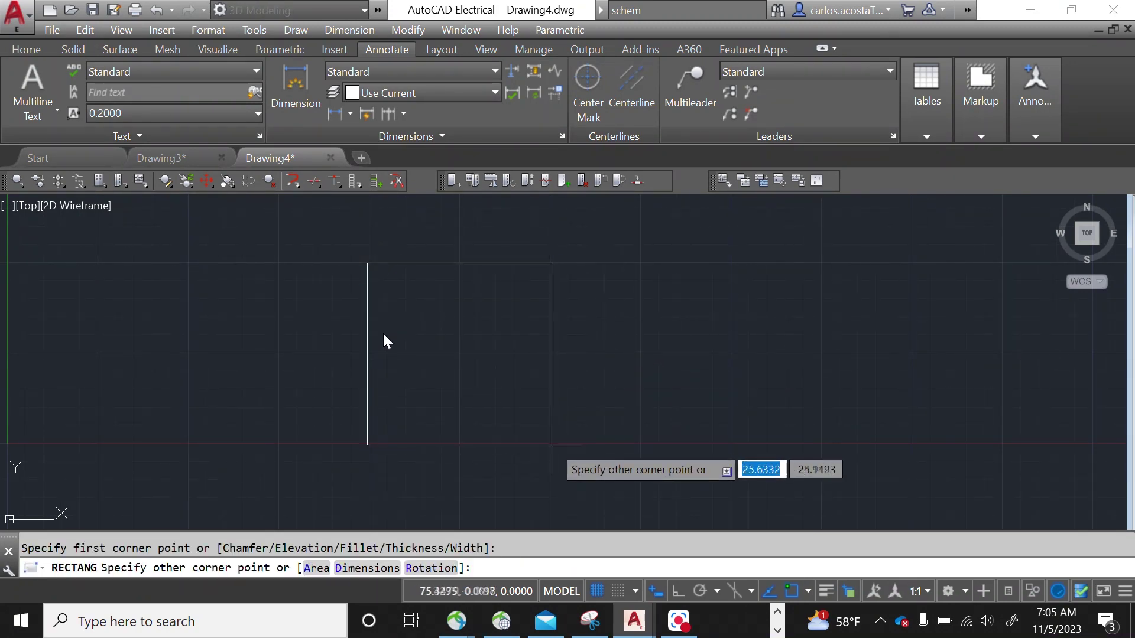
click(553, 445)
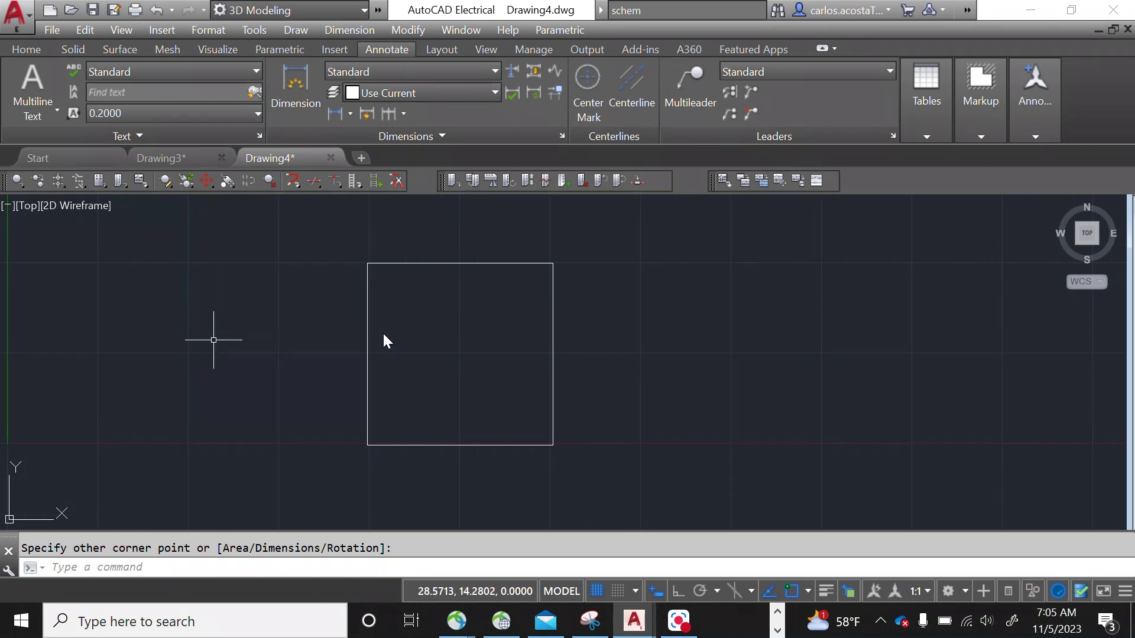
- Start a hatch and try out the ANGLE, SOLID and GR_INVSPH patterns, browsing the available pattern gallery
text(hatc)
key(Return)
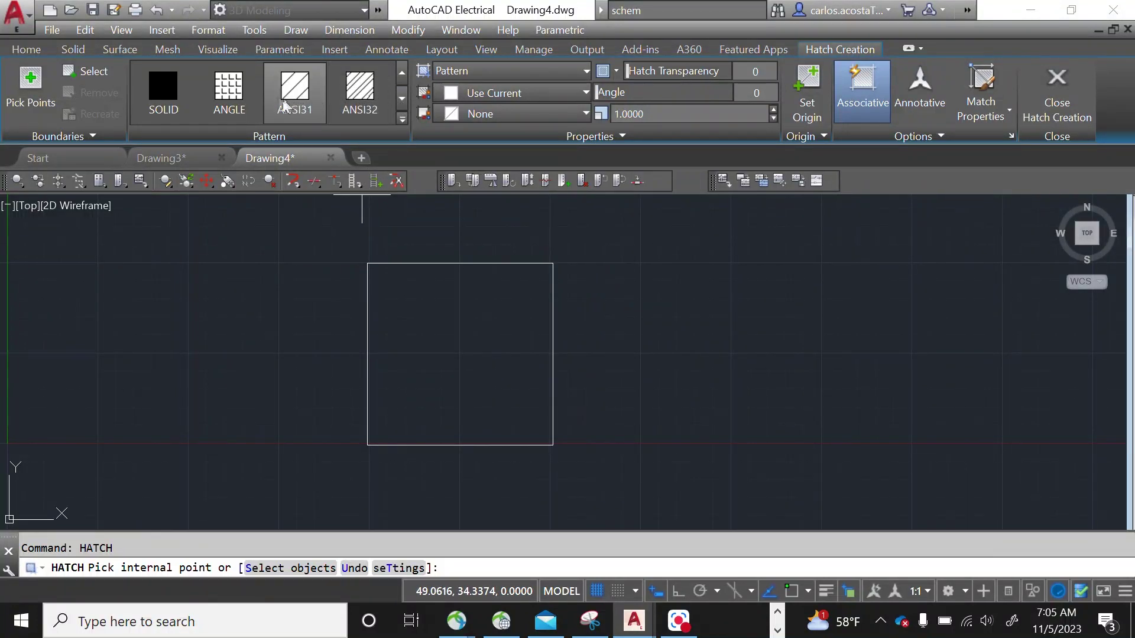
click(235, 89)
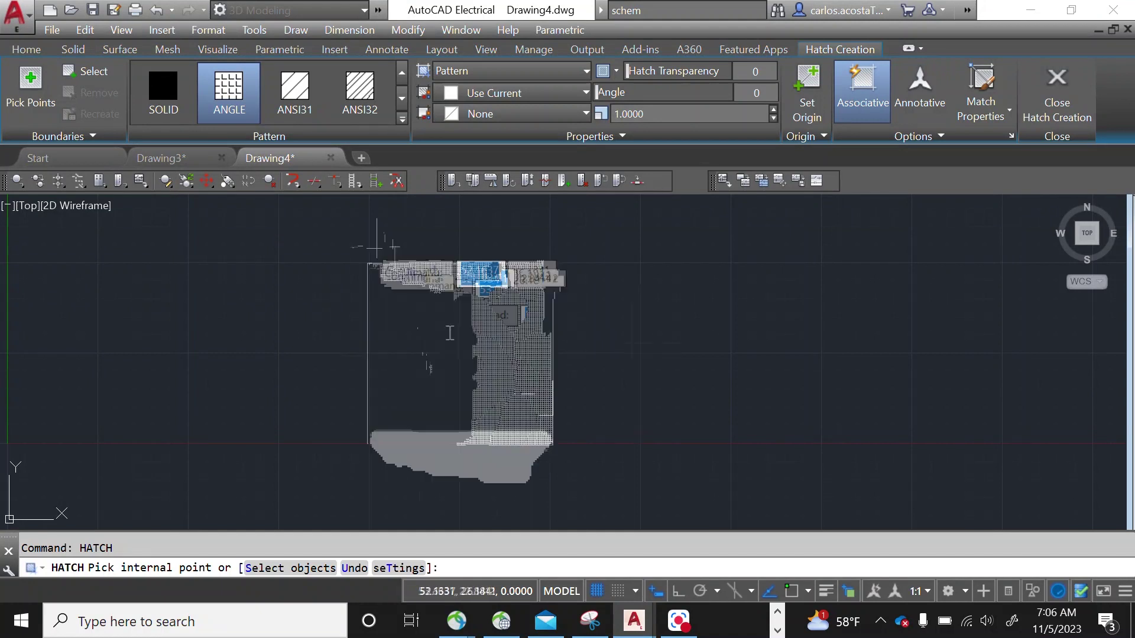
click(166, 95)
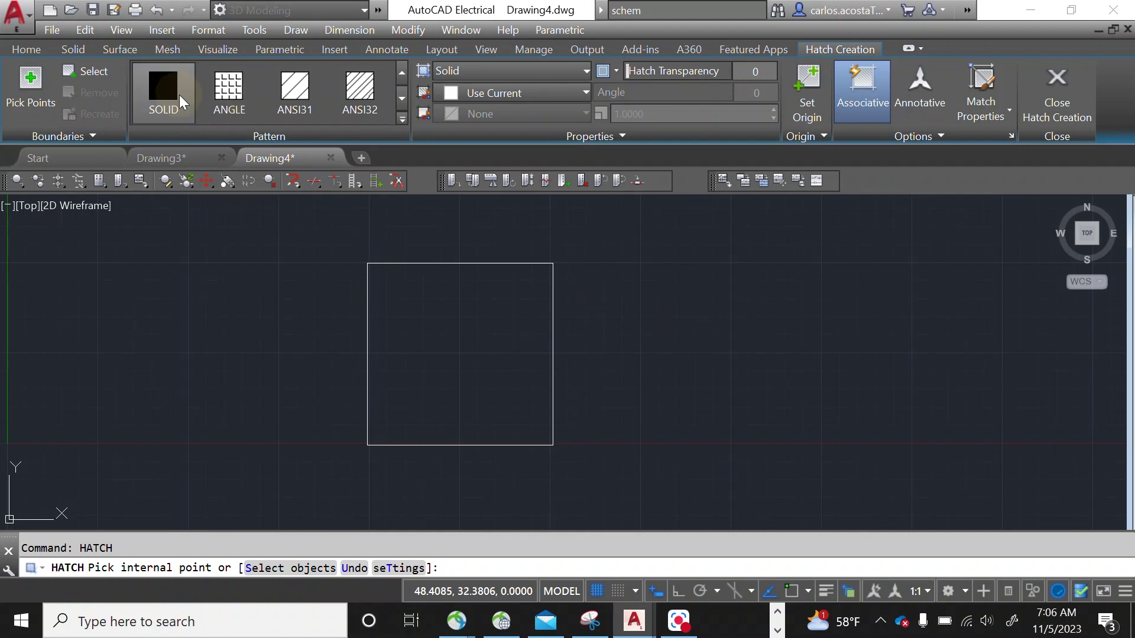
click(402, 119)
scroll(319, 204, down, 5)
scroll(313, 210, down, 1)
click(361, 161)
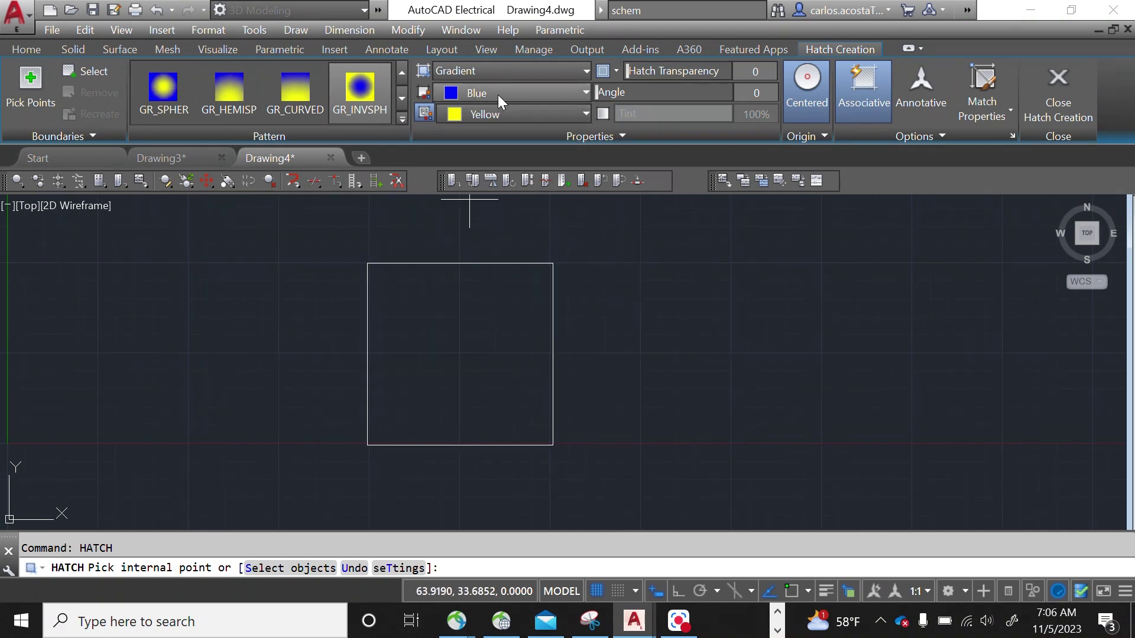
scroll(341, 97, down, 3)
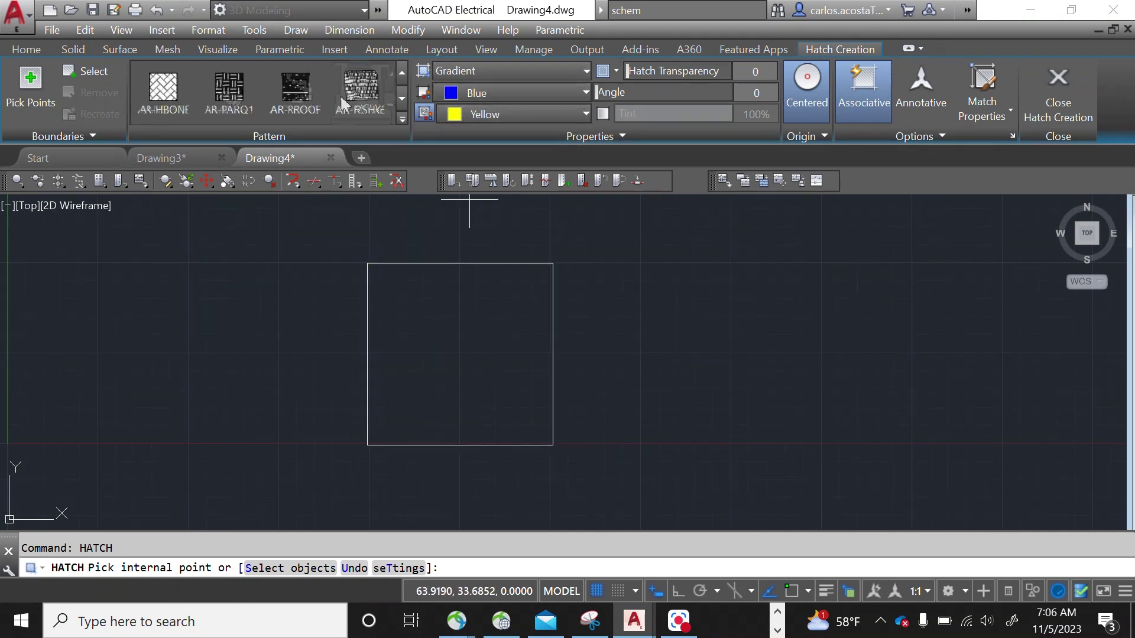
scroll(272, 95, up, 2)
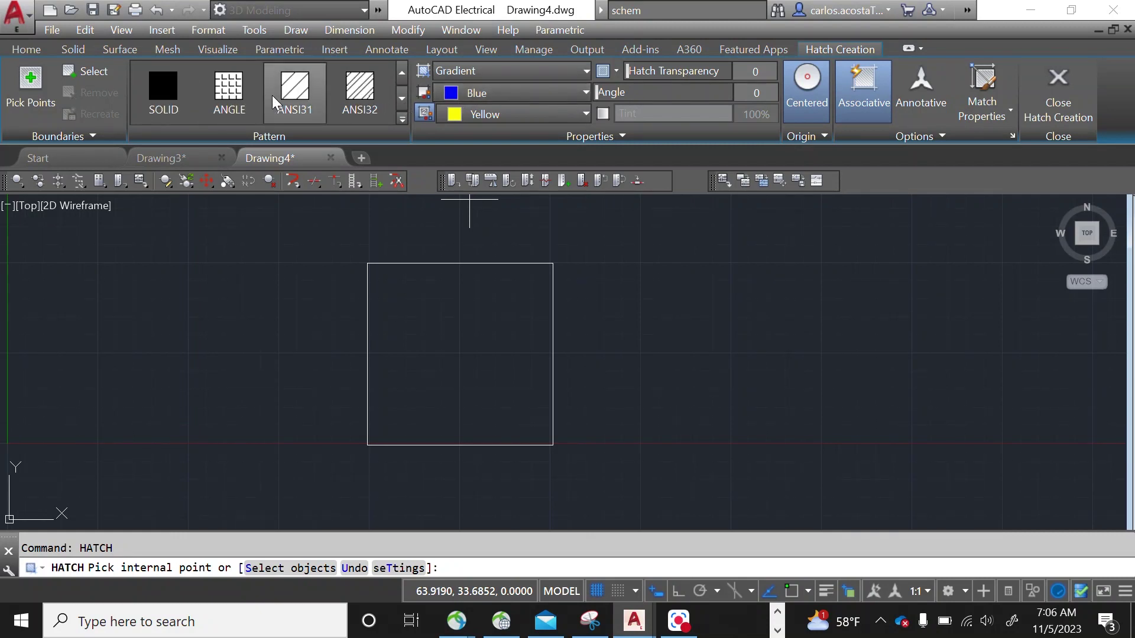
- Fill the rectangle with a SOLID hatch using the ByLayer color
click(168, 94)
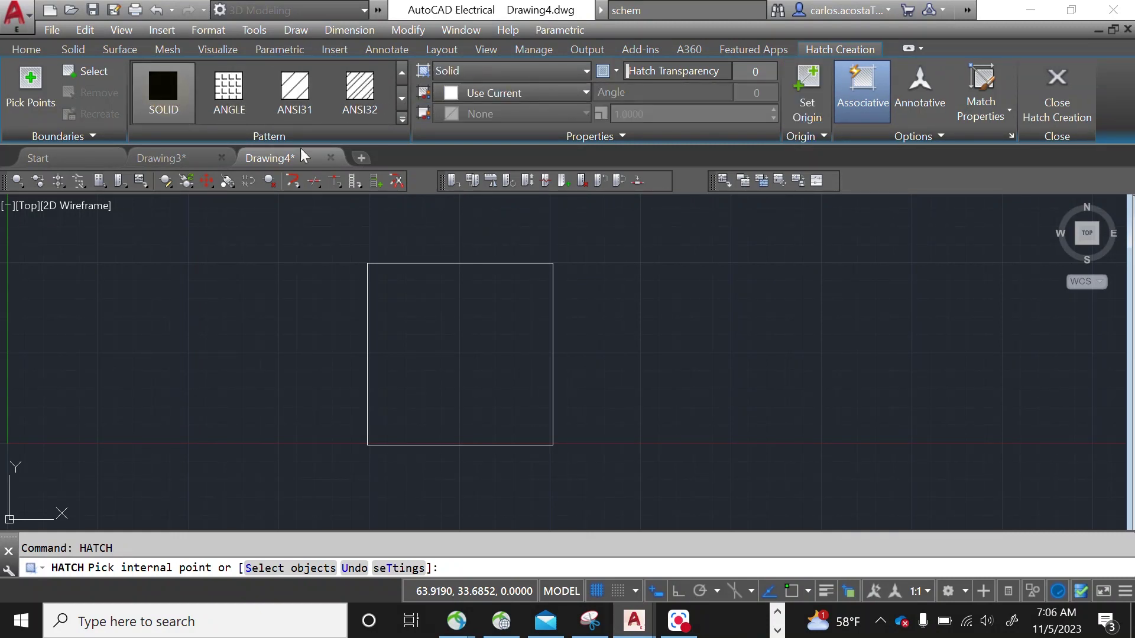
click(527, 92)
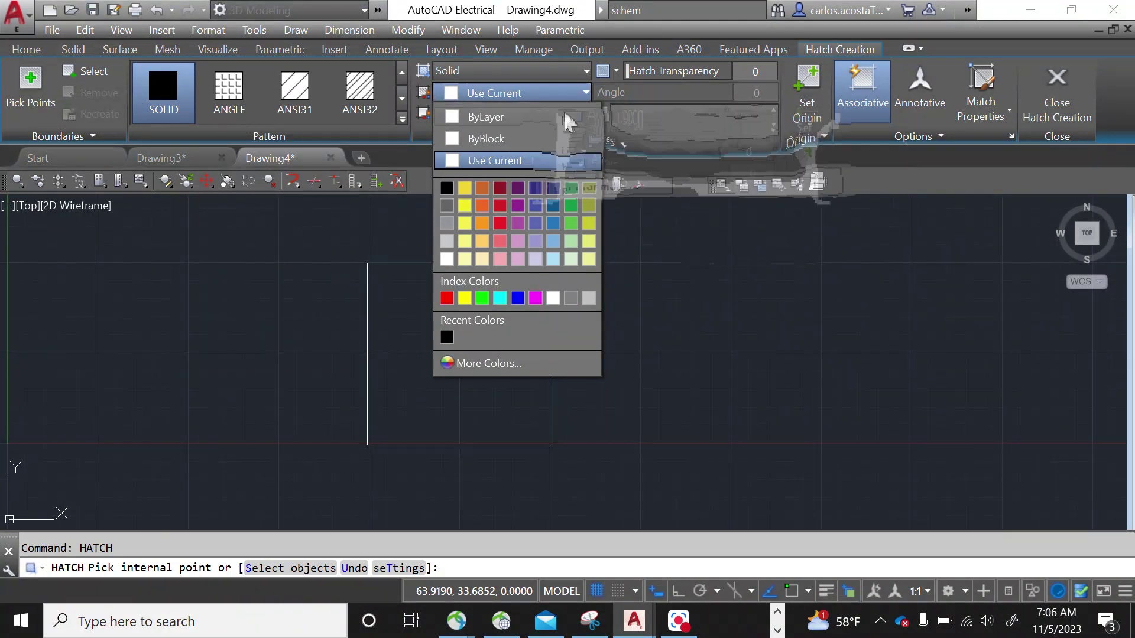
click(384, 348)
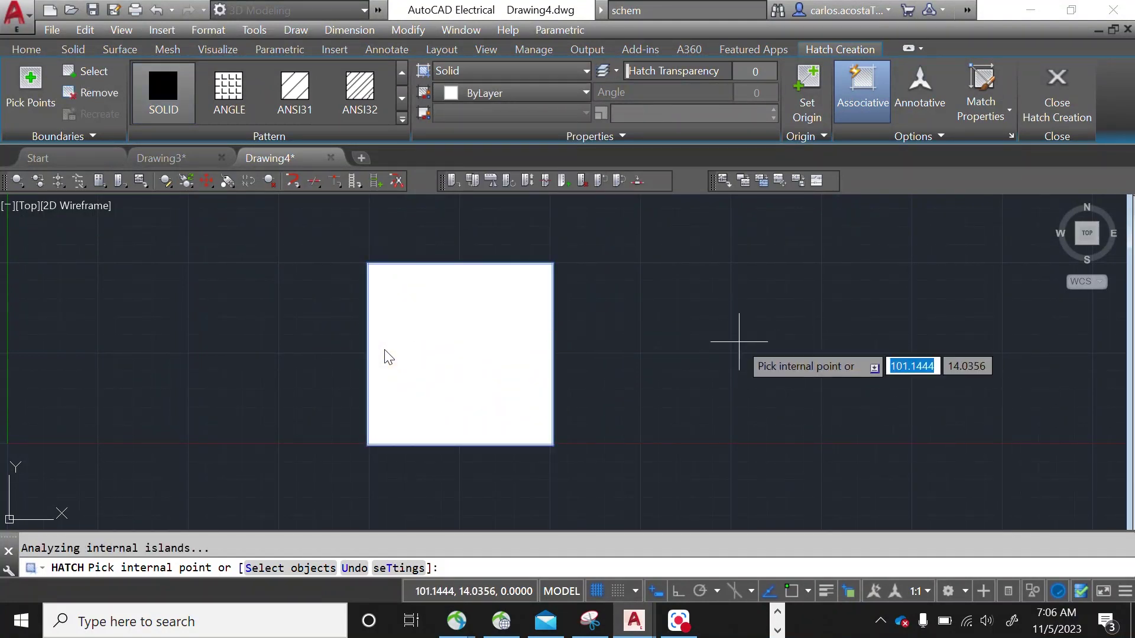
key(Escape)
- Delete the rectangle together with its solid hatch
click(689, 362)
click(321, 253)
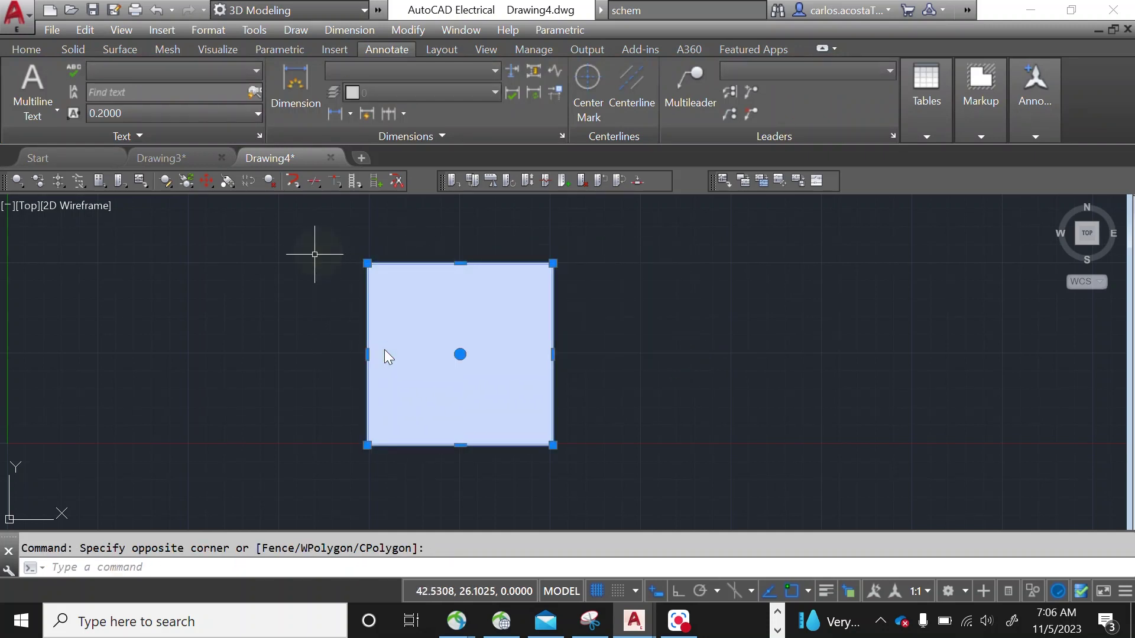
key(Delete)
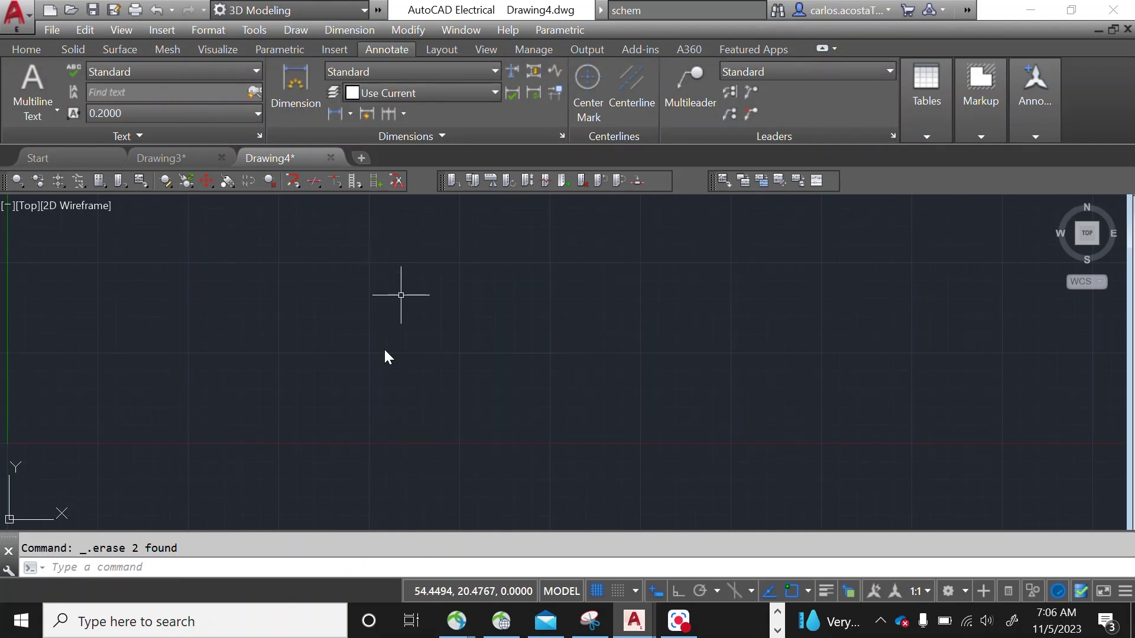
- Draw a closed, irregular rounded outline with a fit-point spline, ending it at its own starting point
text(SPL)
key(Return)
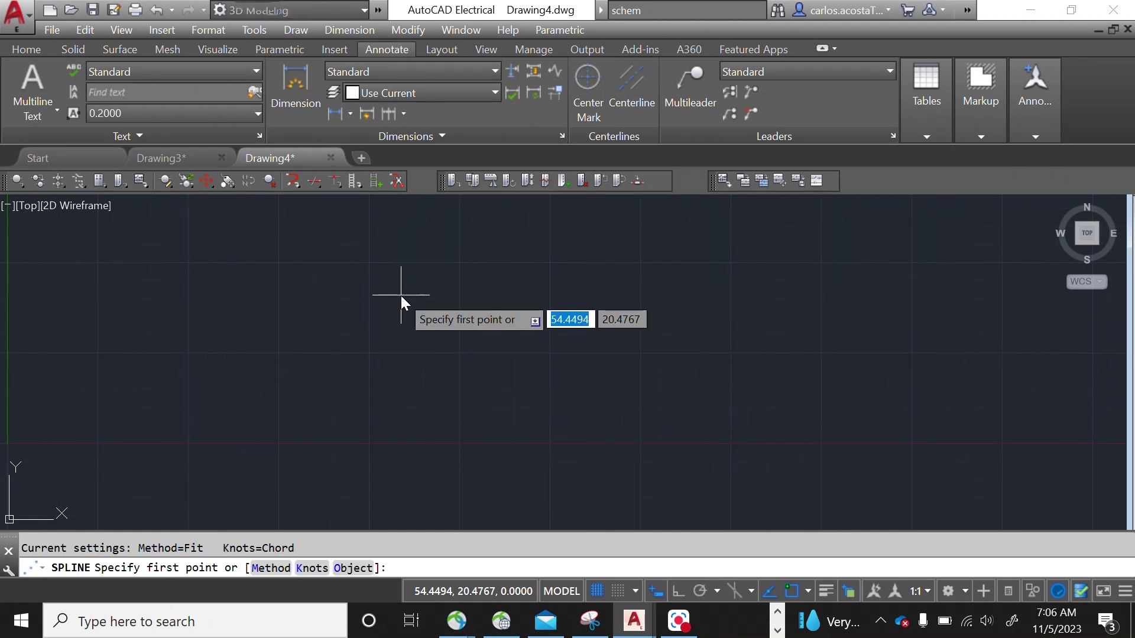
click(400, 297)
click(454, 308)
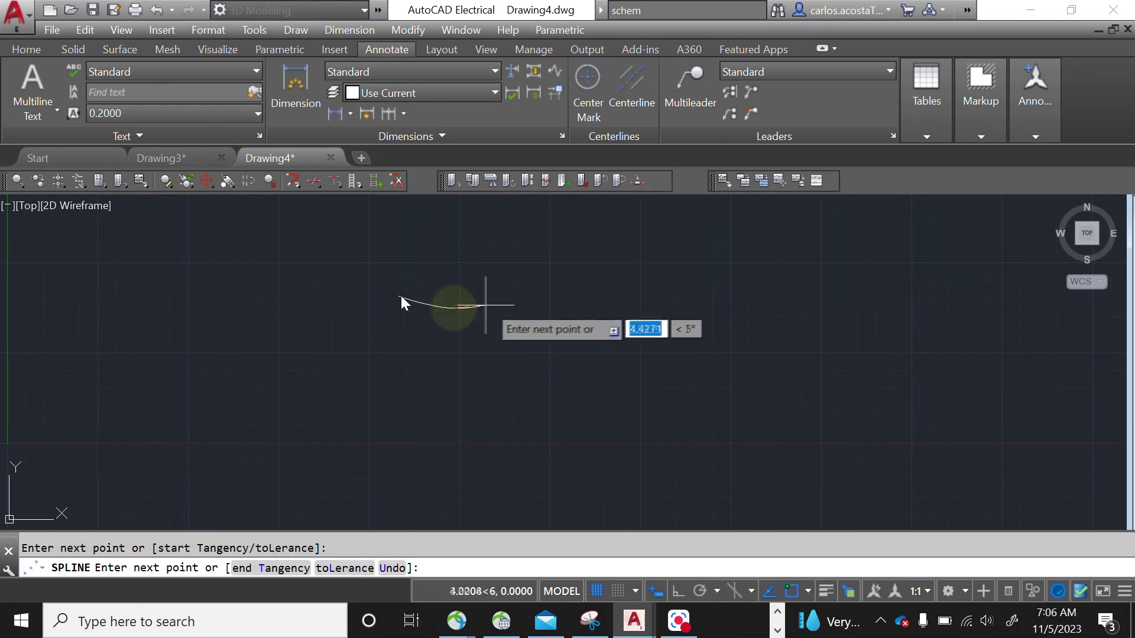
click(504, 299)
click(526, 292)
click(583, 274)
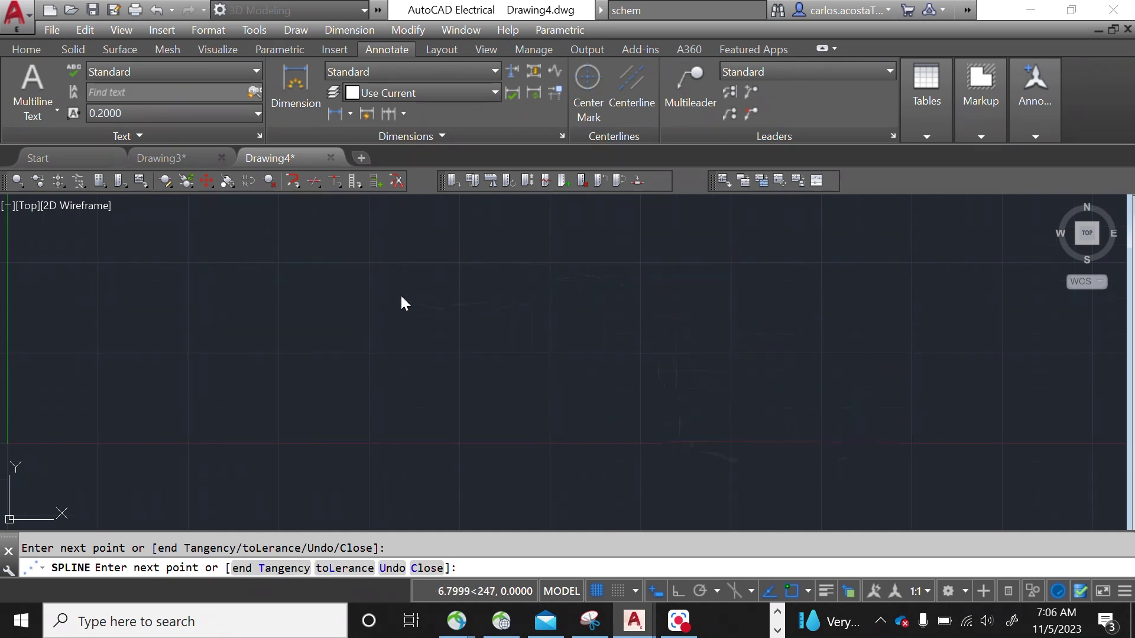
click(662, 412)
click(562, 410)
click(491, 397)
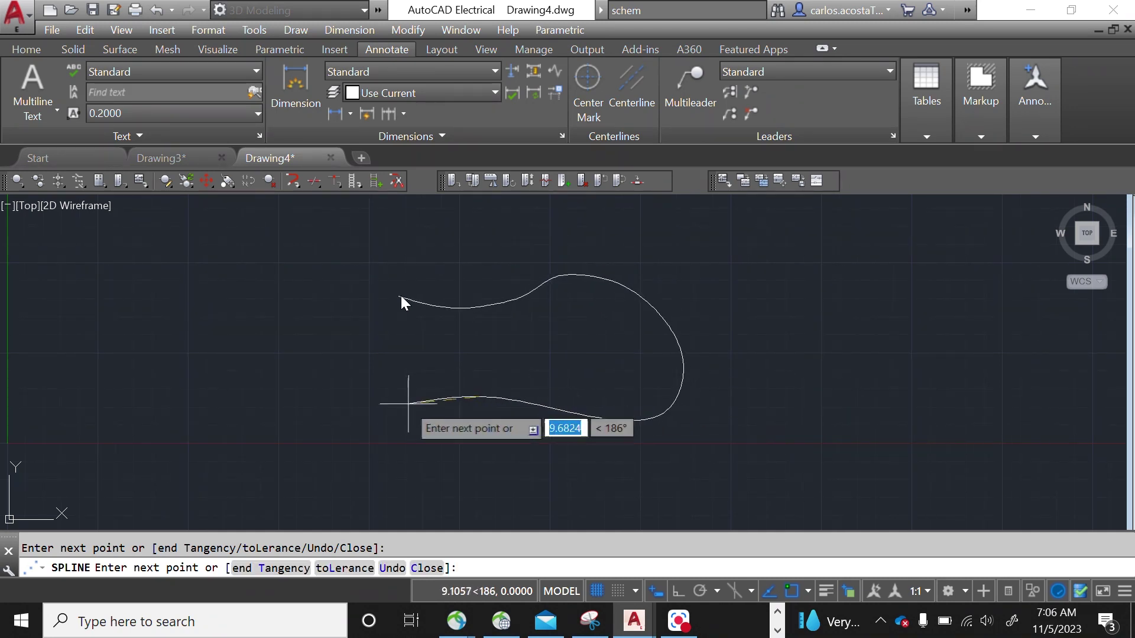
click(325, 385)
click(317, 334)
click(324, 317)
click(359, 299)
scroll(384, 299, up, 5)
click(408, 286)
click(477, 250)
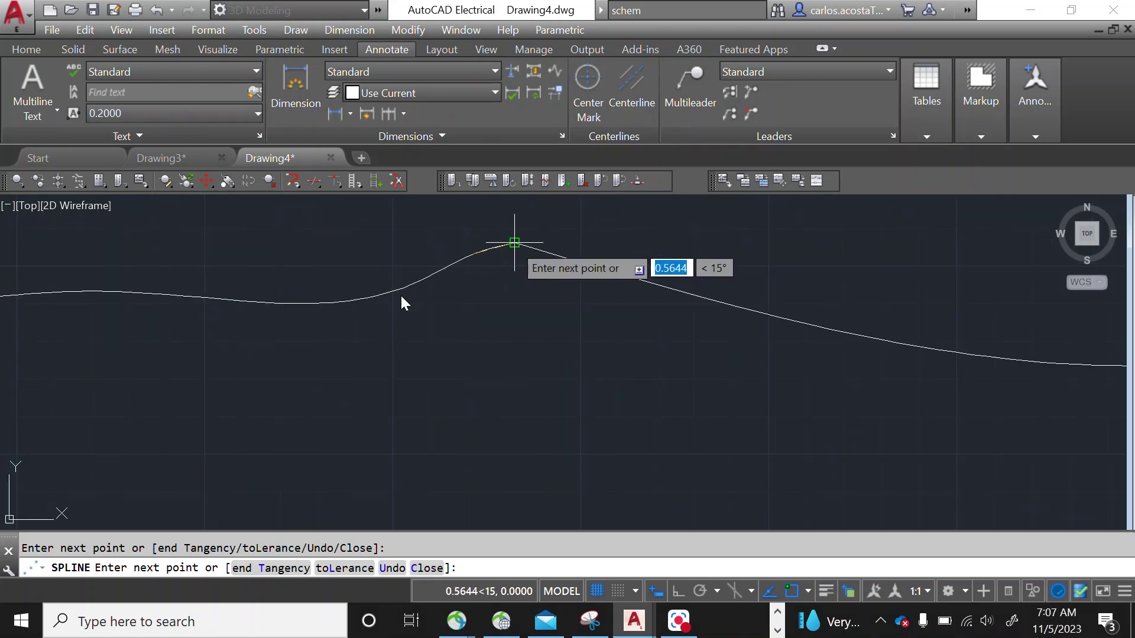
click(514, 244)
right_click(490, 365)
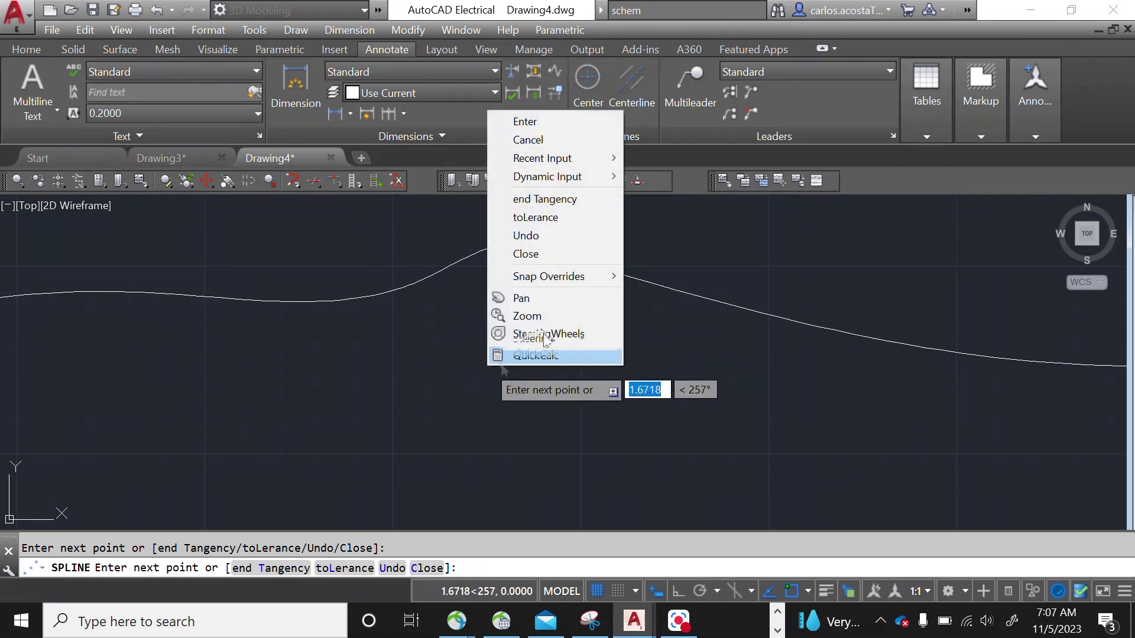
click(590, 121)
- Preview a SOLID hatch inside the closed spline outline, without applying it
scroll(612, 294, down, 5)
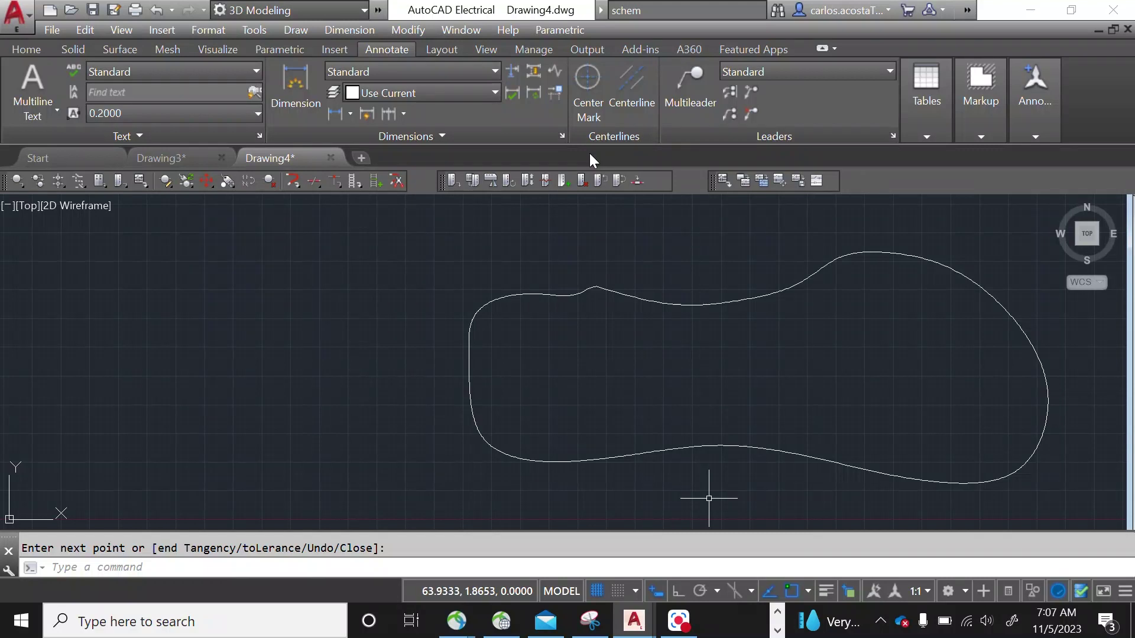
text(t)
key(BackSpace)
key(BackSpace)
key(BackSpace)
text(hatch)
key(Return)
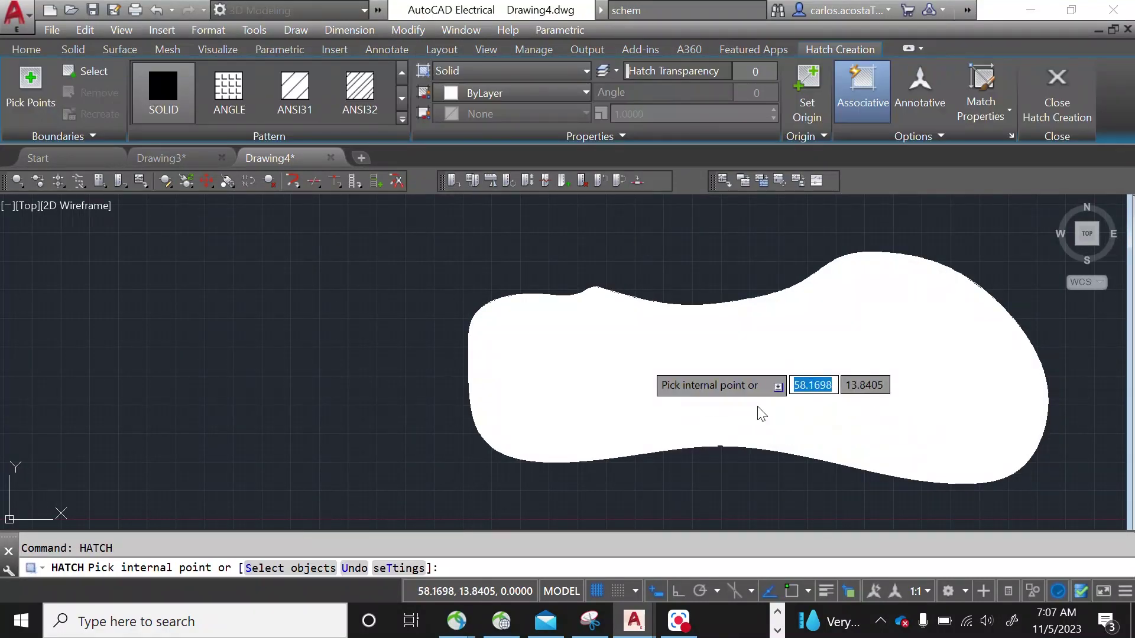
key(Escape)
- Delete the spline outline
click(455, 300)
click(537, 368)
click(732, 500)
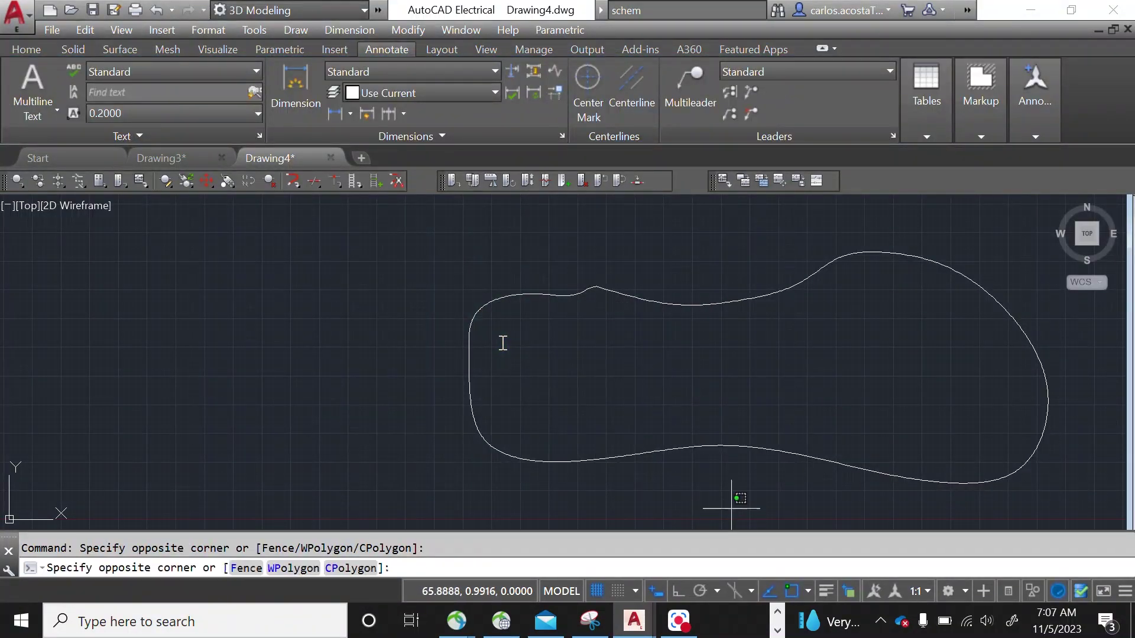
click(664, 407)
key(Delete)
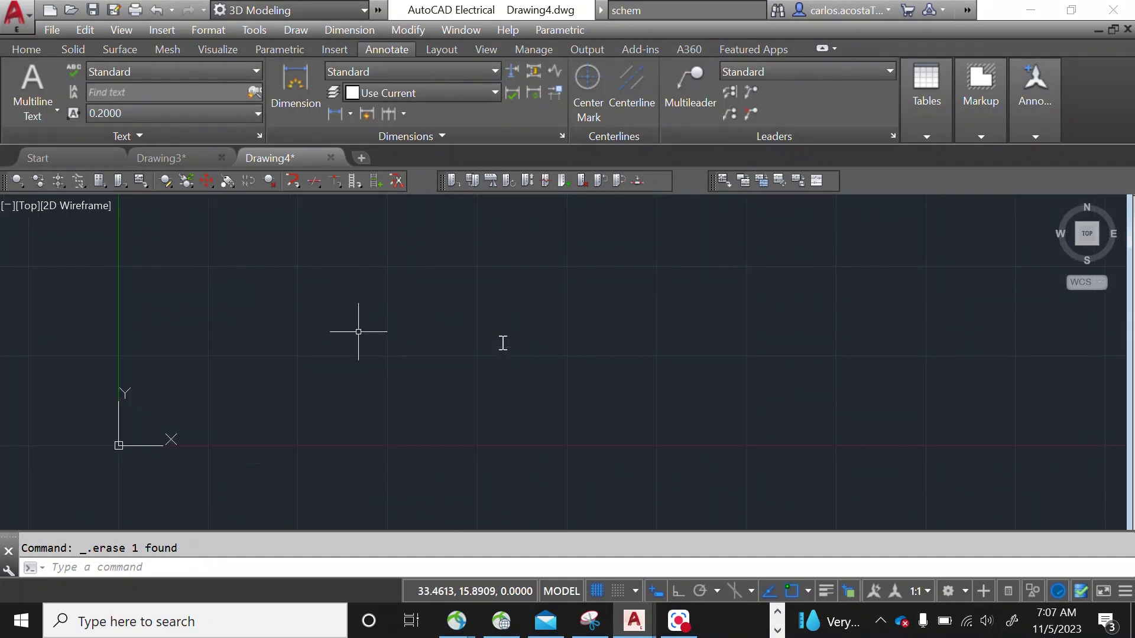
- Draw a closed, irregular five-sided outline from straight line segments above the X axis
text(e)
key(Return)
click(403, 374)
click(425, 305)
click(682, 274)
click(711, 356)
click(479, 426)
click(404, 373)
key(Escape)
click(654, 451)
click(588, 377)
click(780, 320)
click(695, 316)
key(Escape)
- Fill the five-sided line outline with a SOLID hatch
click(825, 424)
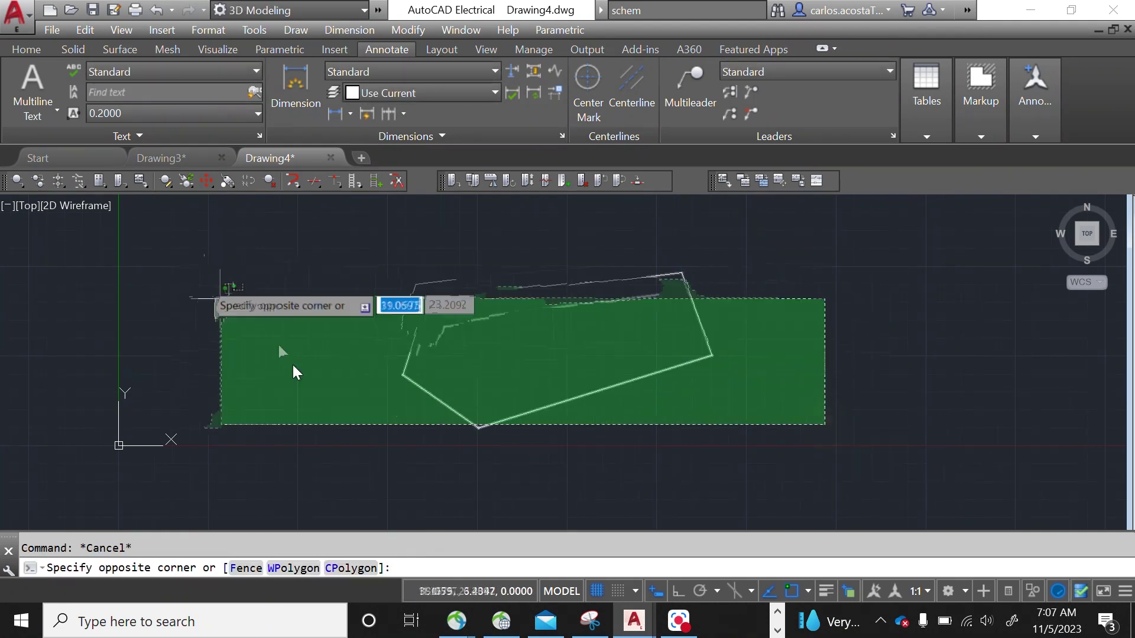
click(221, 299)
text(hat)
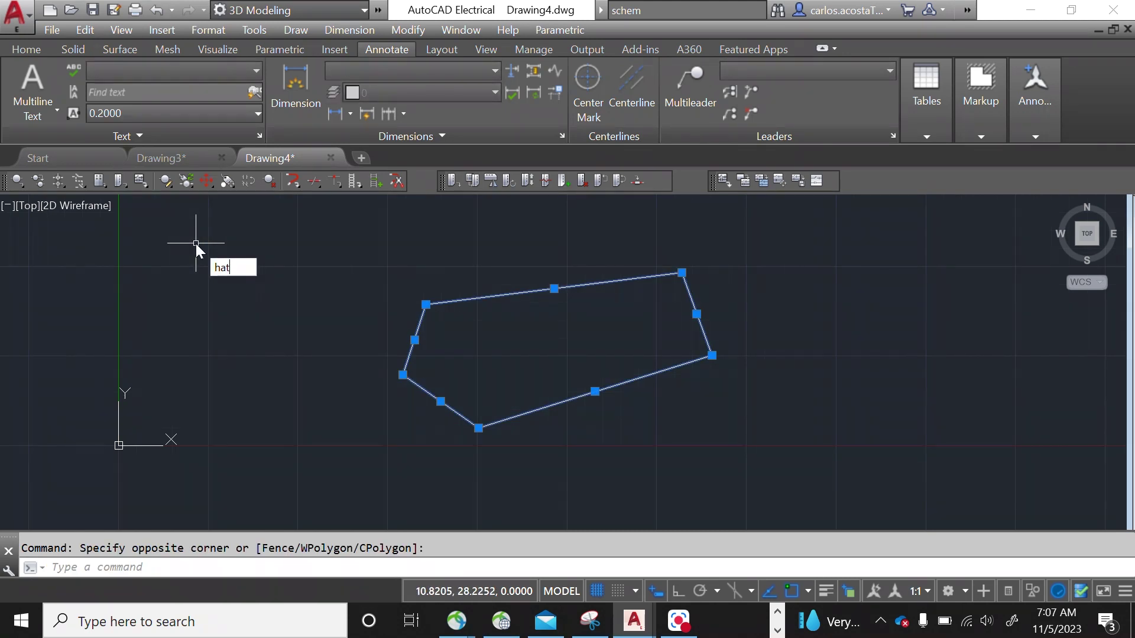
key(Return)
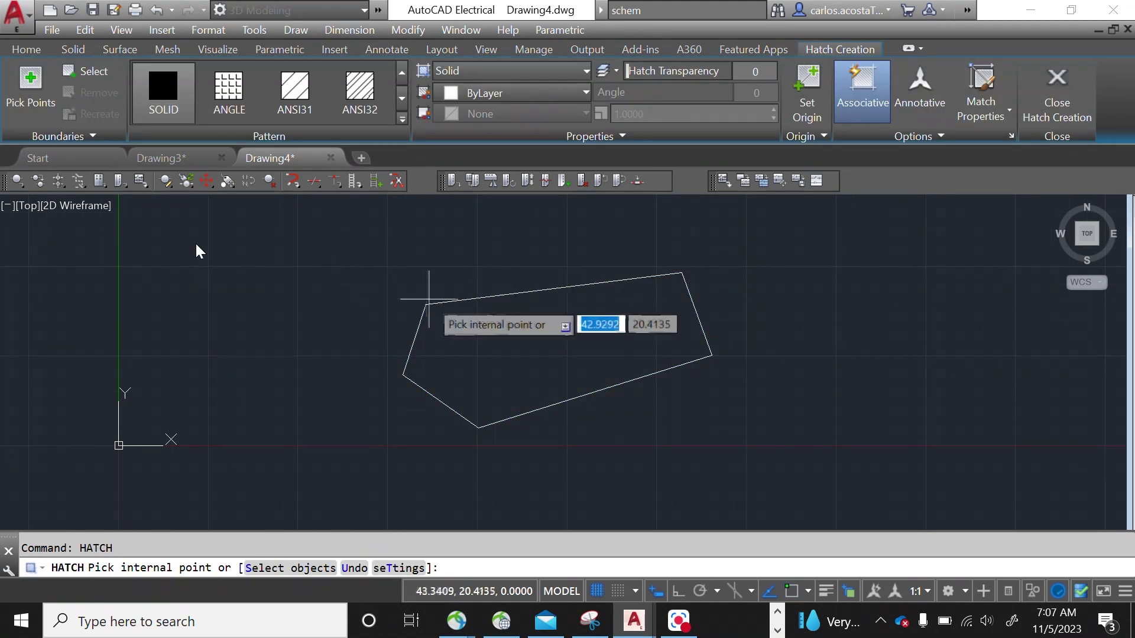
click(680, 331)
key(Escape)
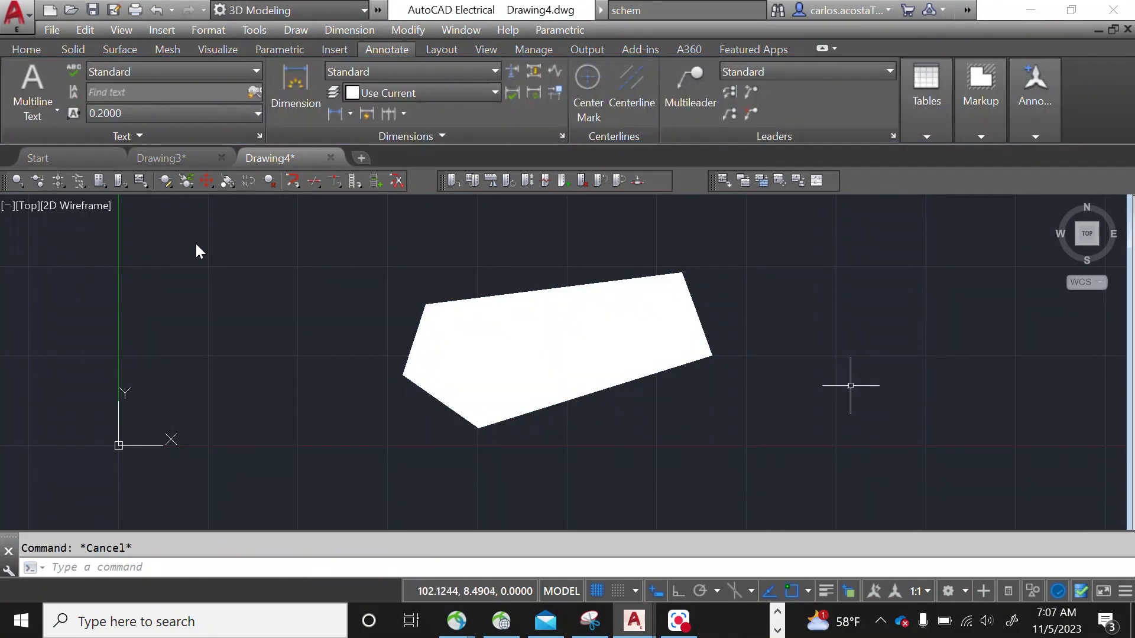
- Undo the hatch and delete the five lines of the outline
key(ctrl+z)
click(790, 391)
click(326, 250)
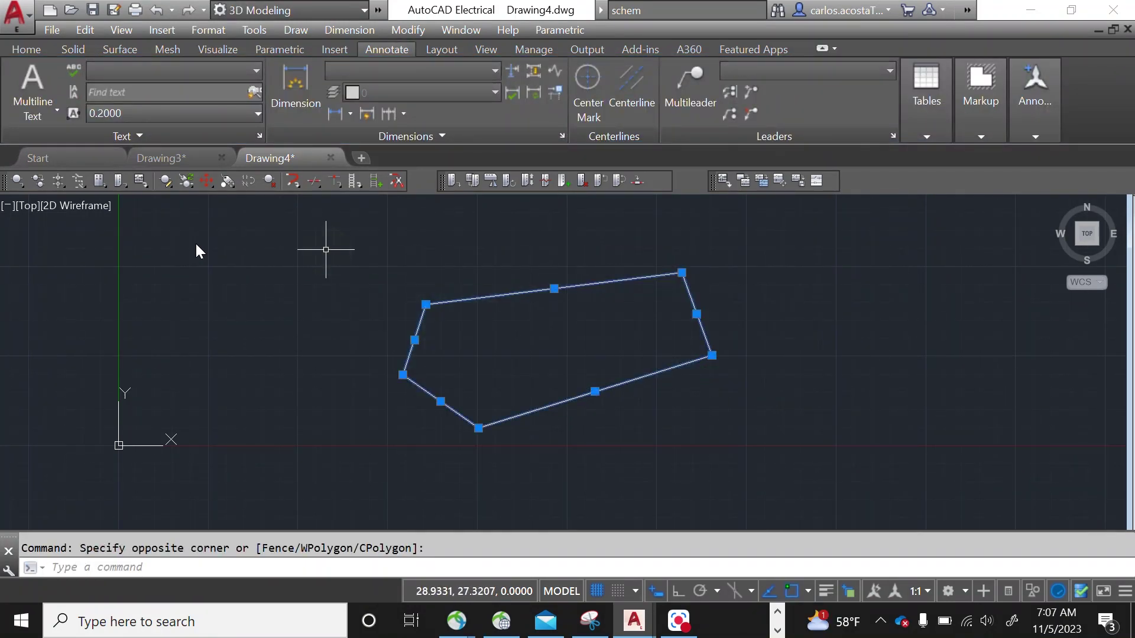
key(Delete)
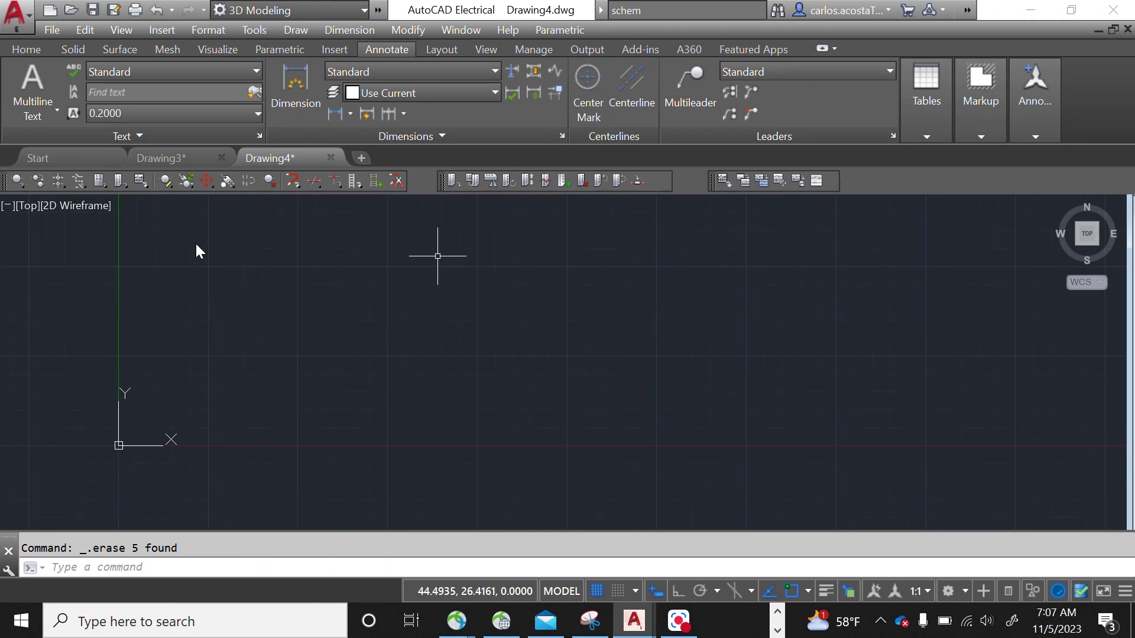
text(line)
key(Return)
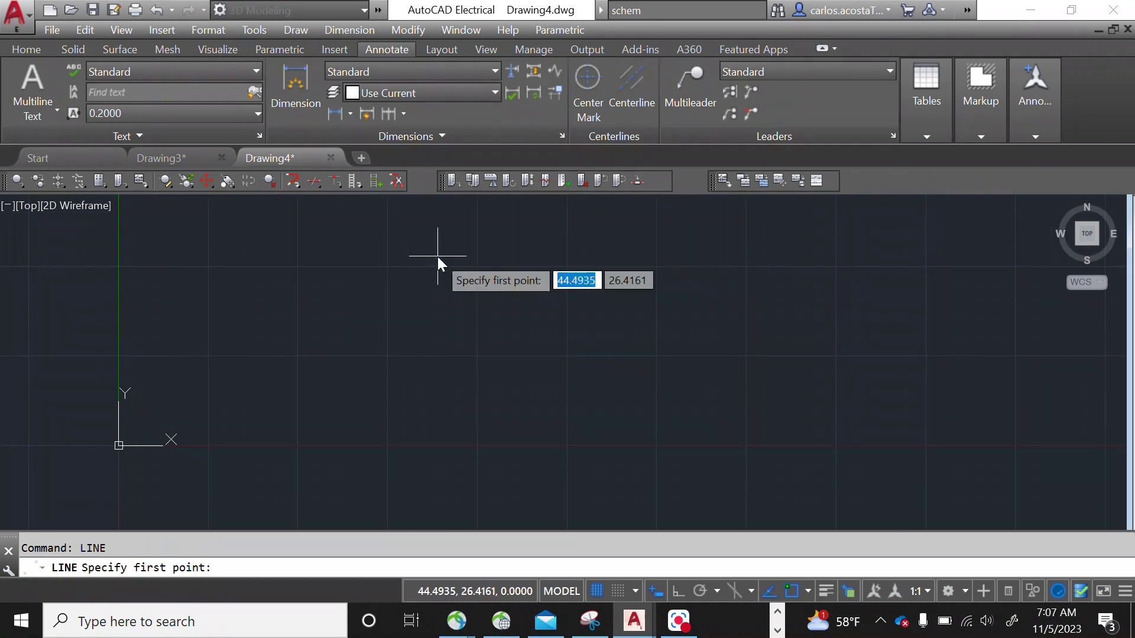
key(Escape)
click(438, 257)
click(494, 271)
key(Escape)
- Draw an open chain of two connected line segments, the first about 13 units long
text(line)
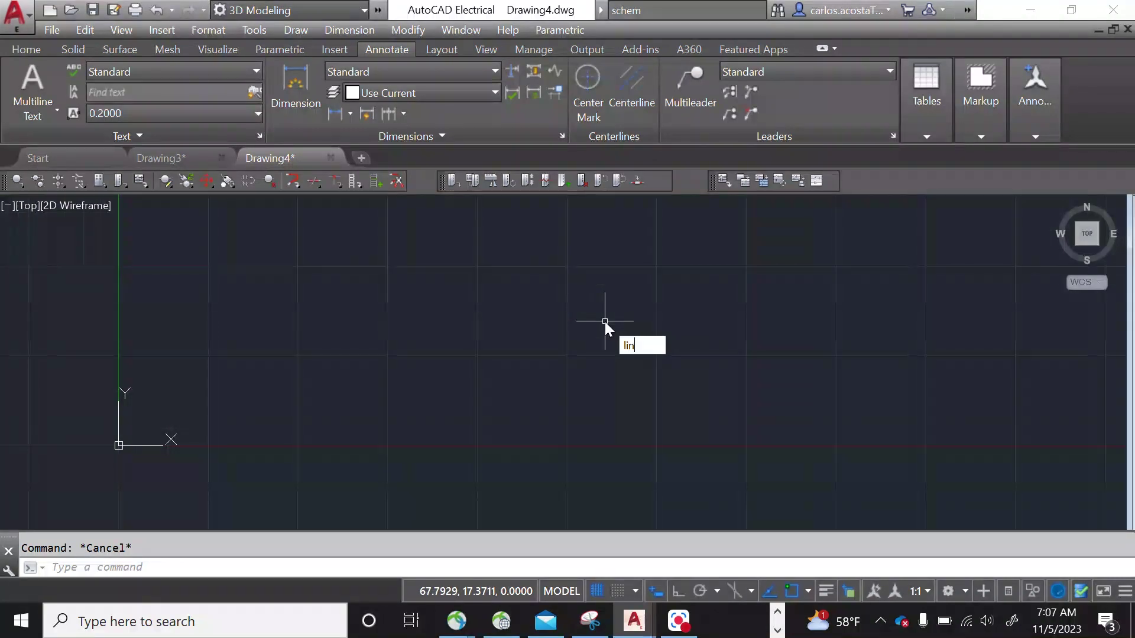
key(Return)
click(605, 322)
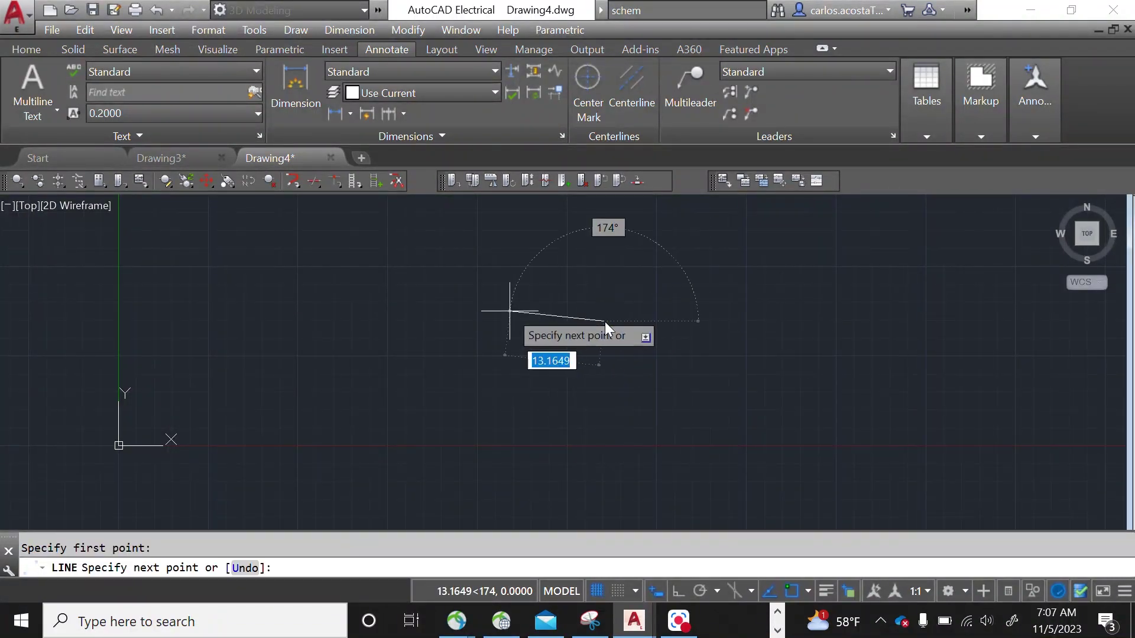
click(509, 309)
click(449, 342)
right_click(417, 294)
click(486, 306)
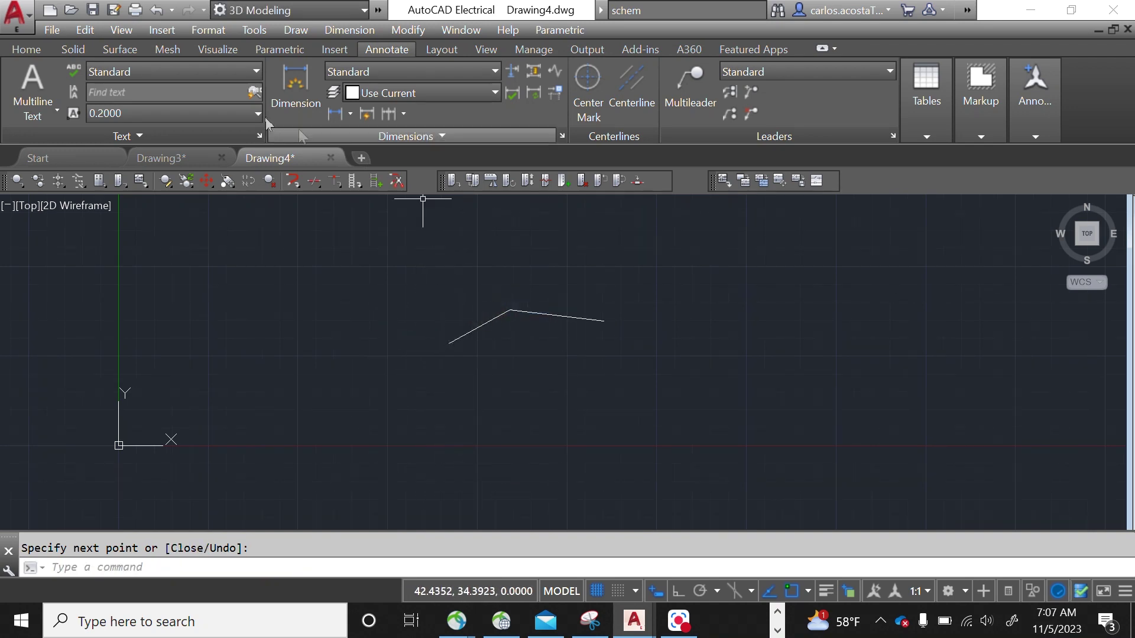
- Draw a start-end-radius arc from the right end of the line chain to a point about 5 units below it
click(26, 49)
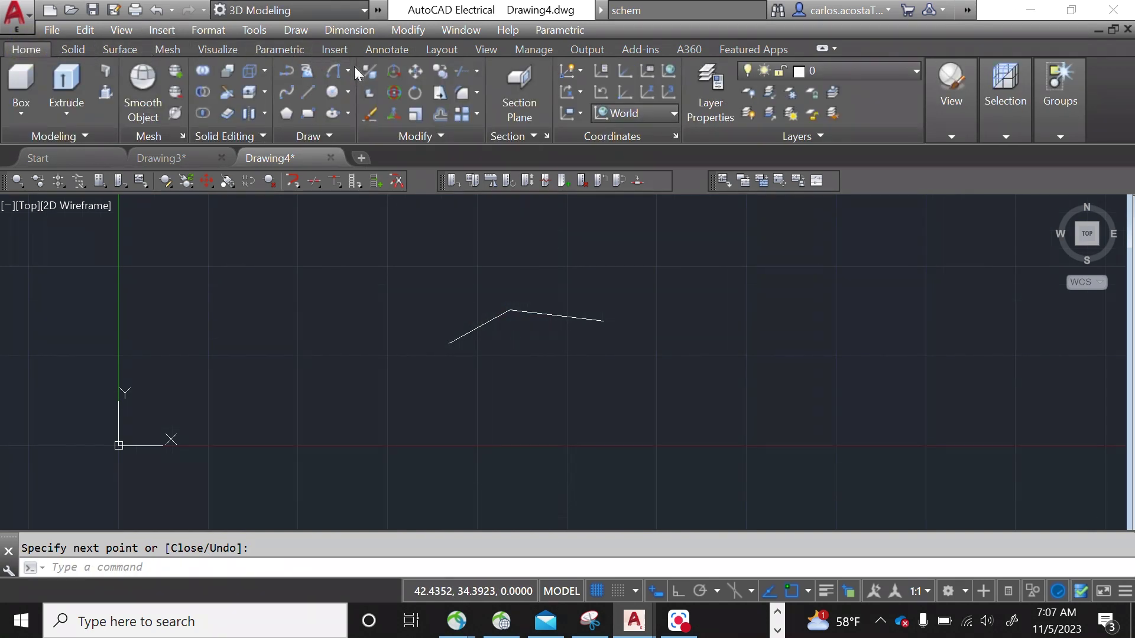
click(349, 72)
click(442, 327)
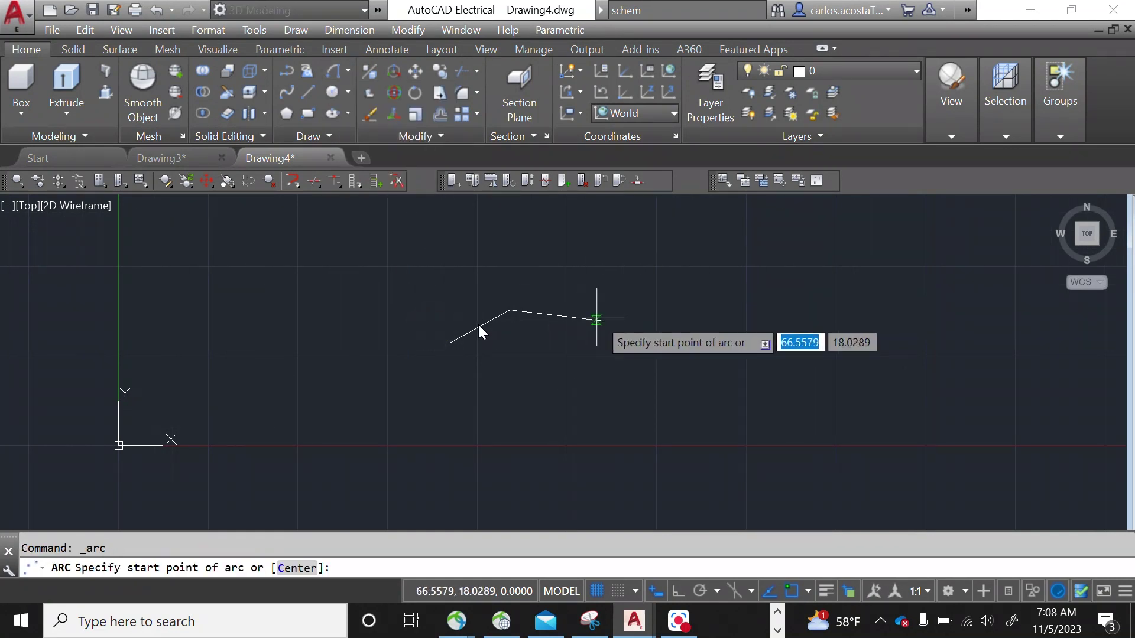
click(603, 321)
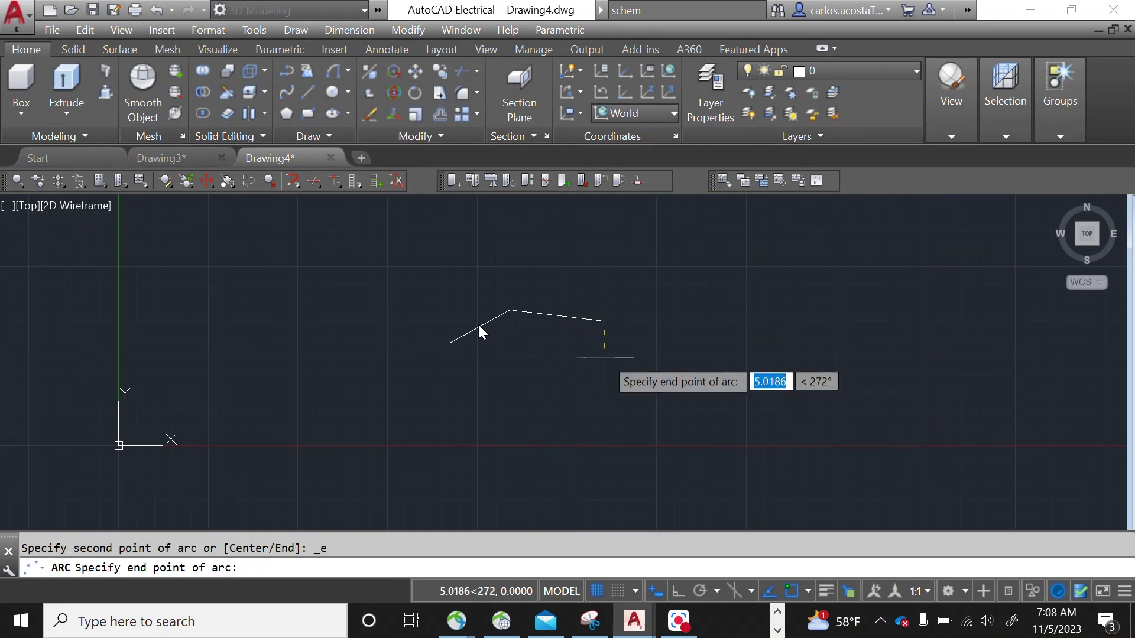
click(604, 359)
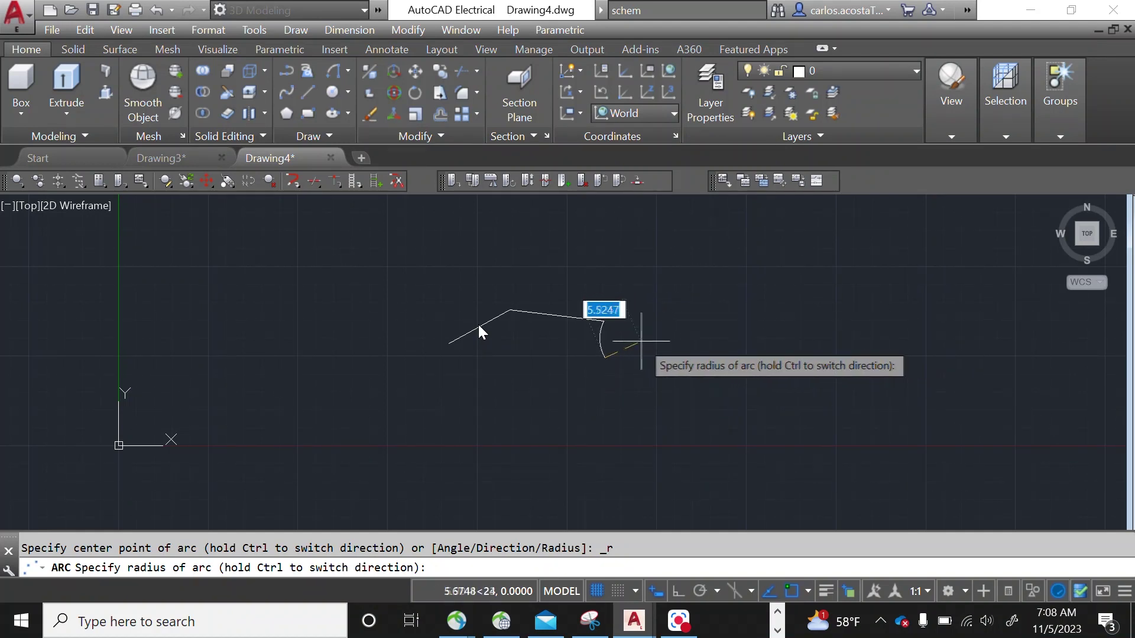
right_click(703, 312)
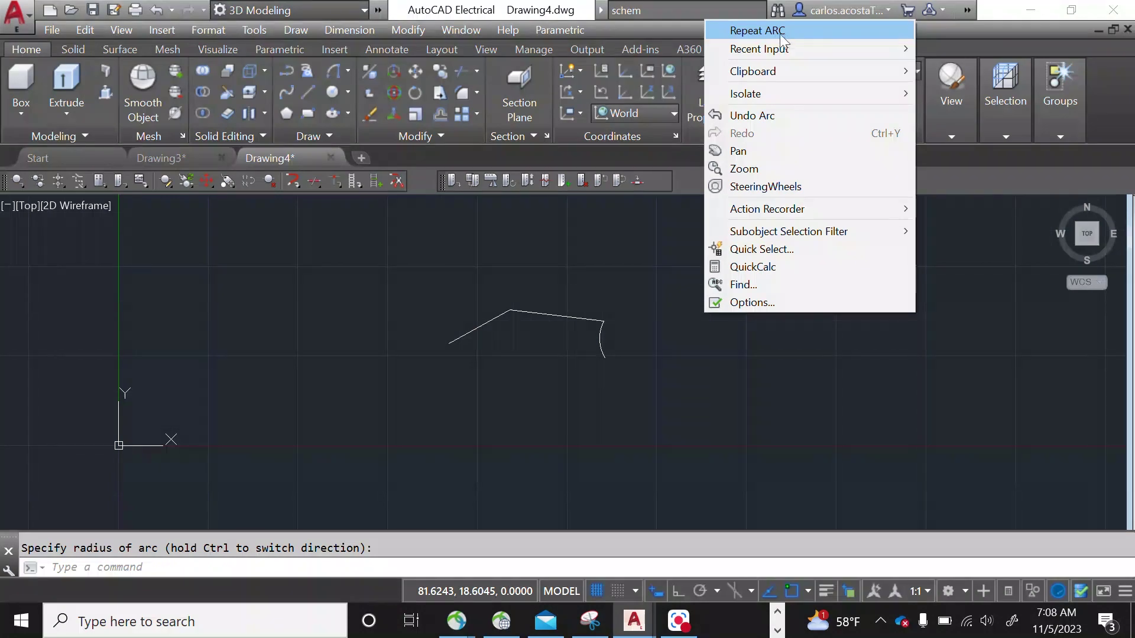
click(313, 304)
key(Escape)
- Close the outline with two lines from the arc's lower end, about 13 and 9 units long, ending at the chain's left endpoint
text(li)
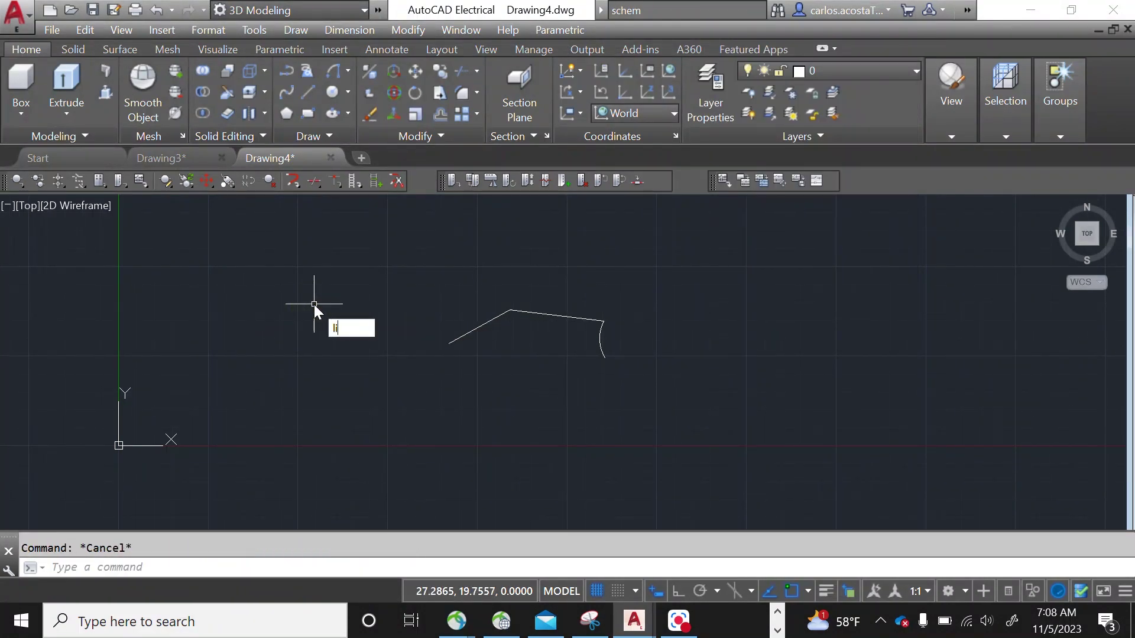
key(Return)
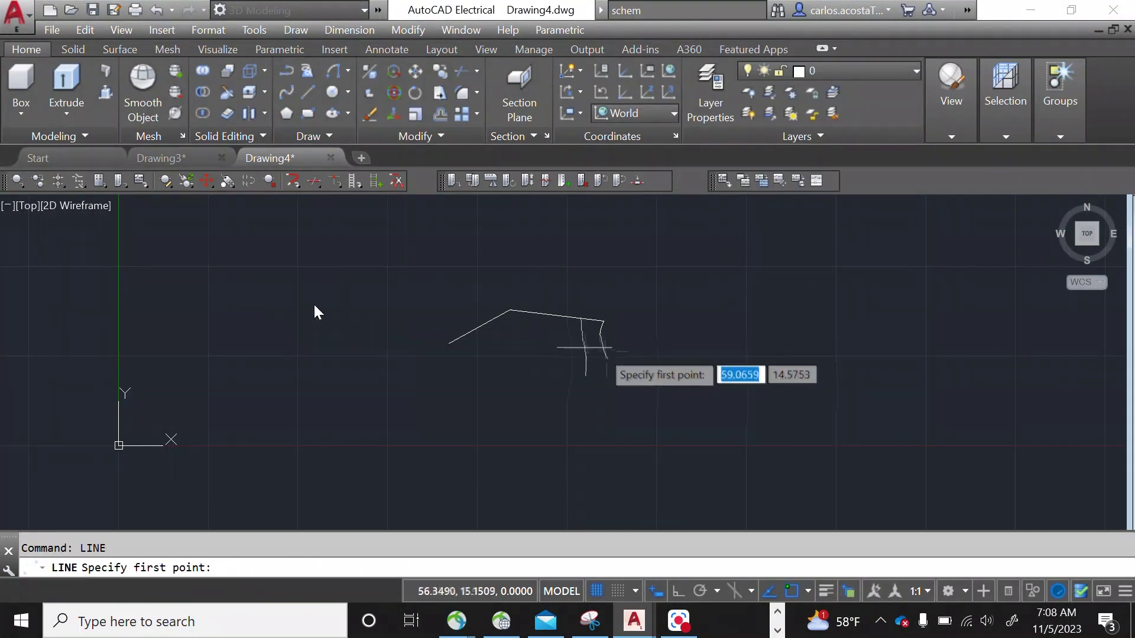
click(603, 357)
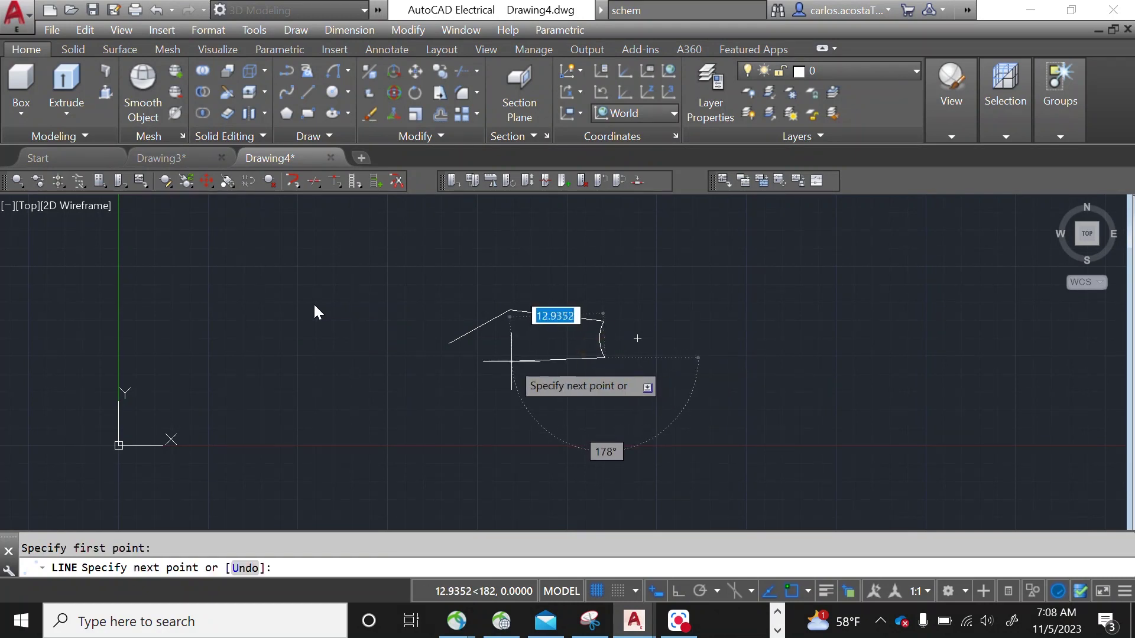
click(509, 361)
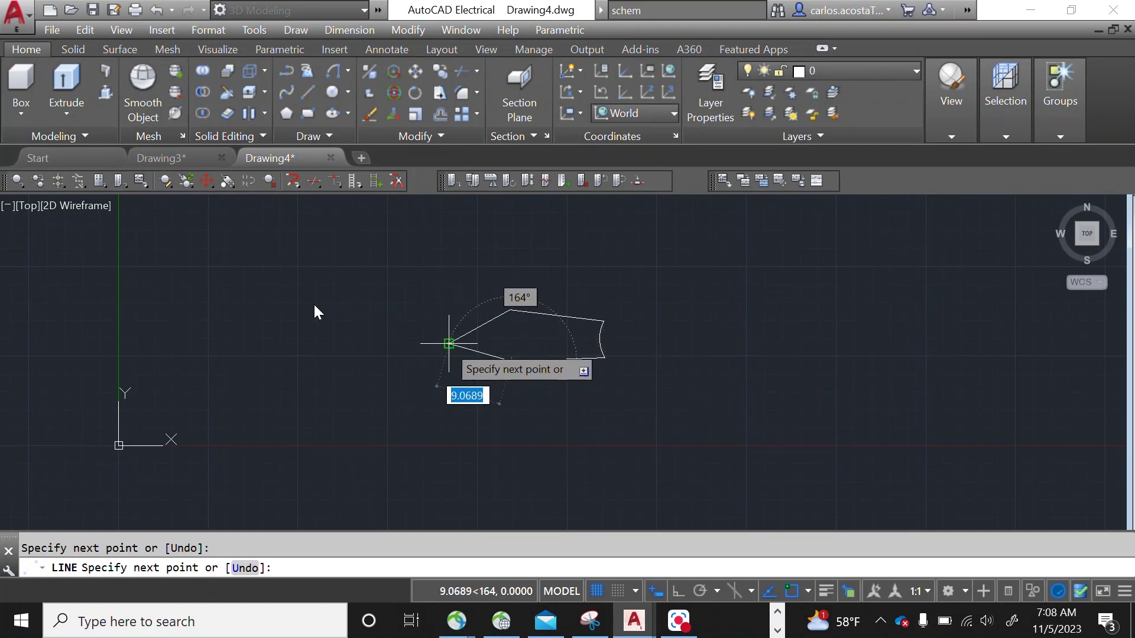
right_click(348, 303)
click(388, 317)
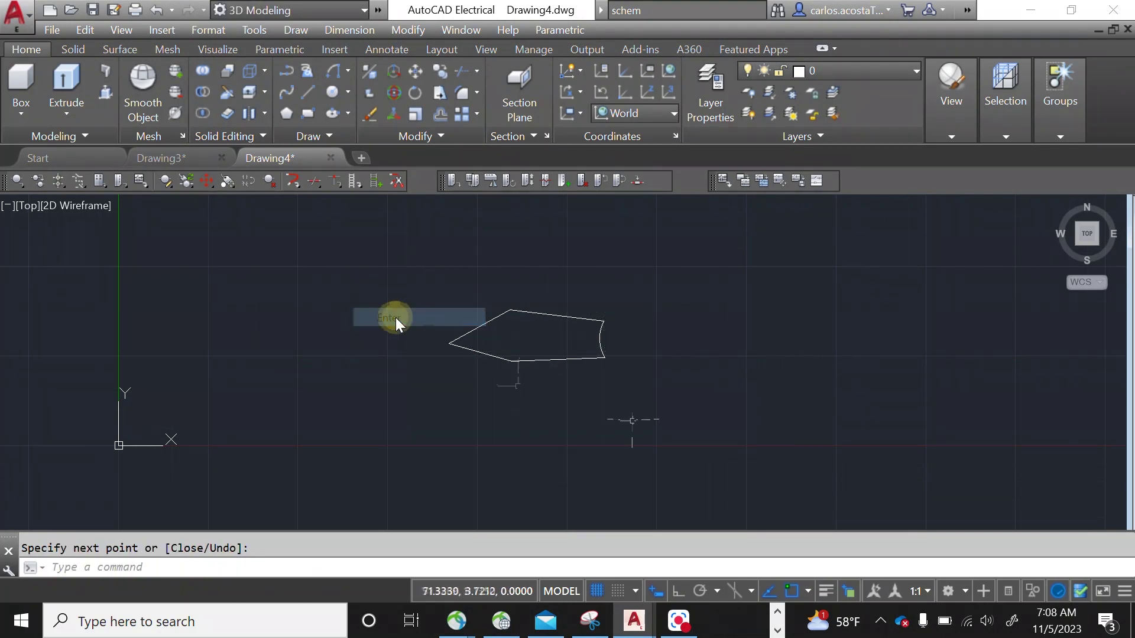
- Try to fill the line-and-arc outline with a SOLID hatch
text(hat)
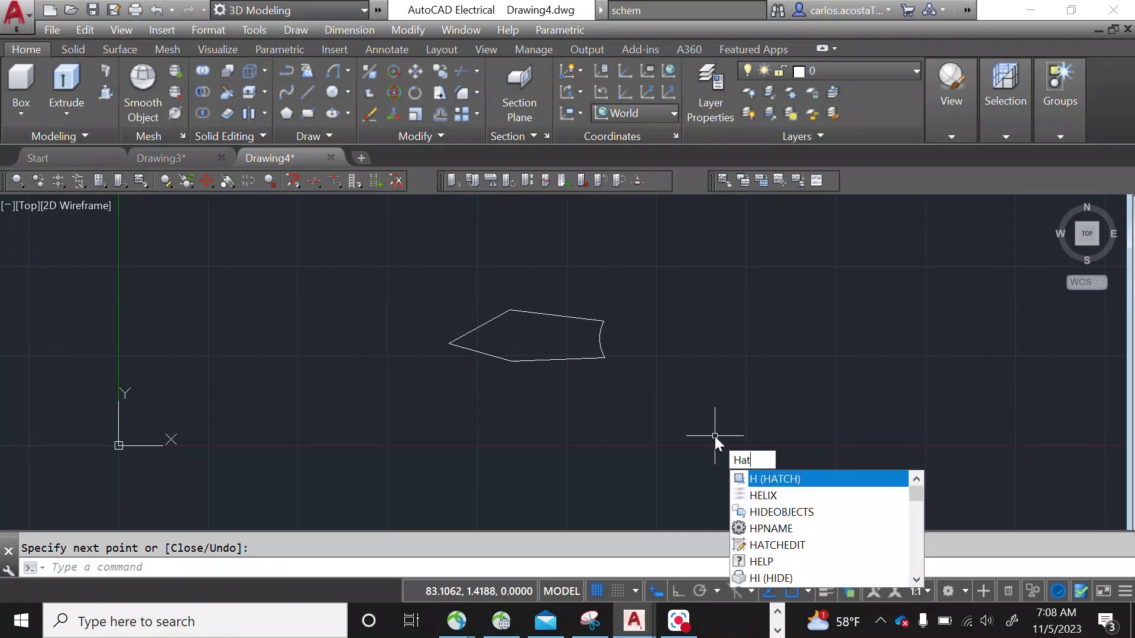
click(761, 480)
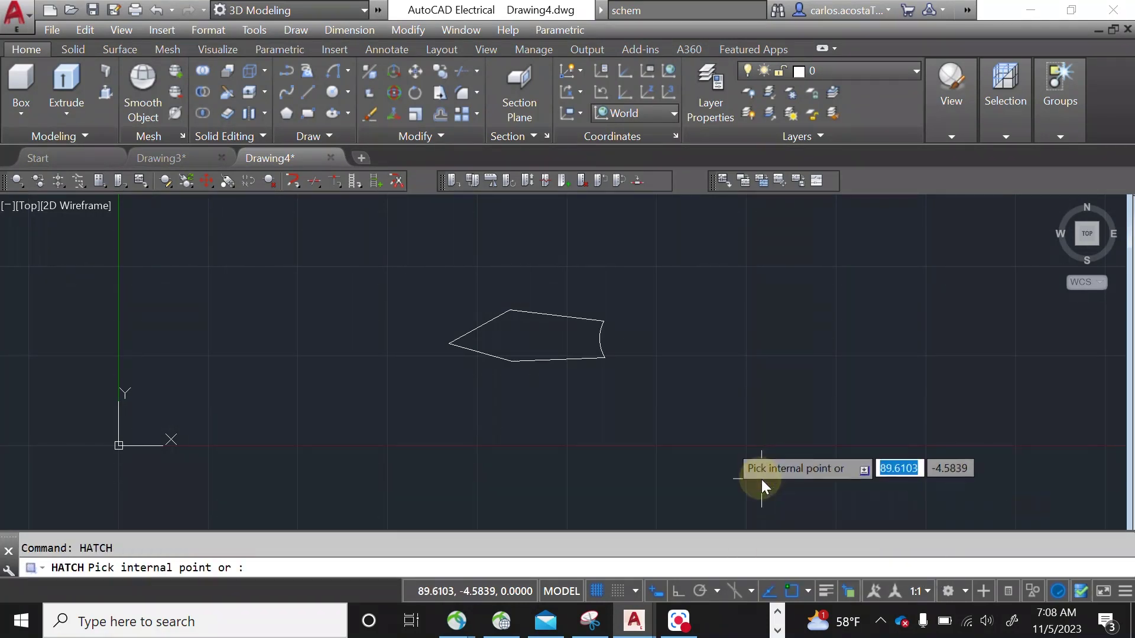
click(687, 397)
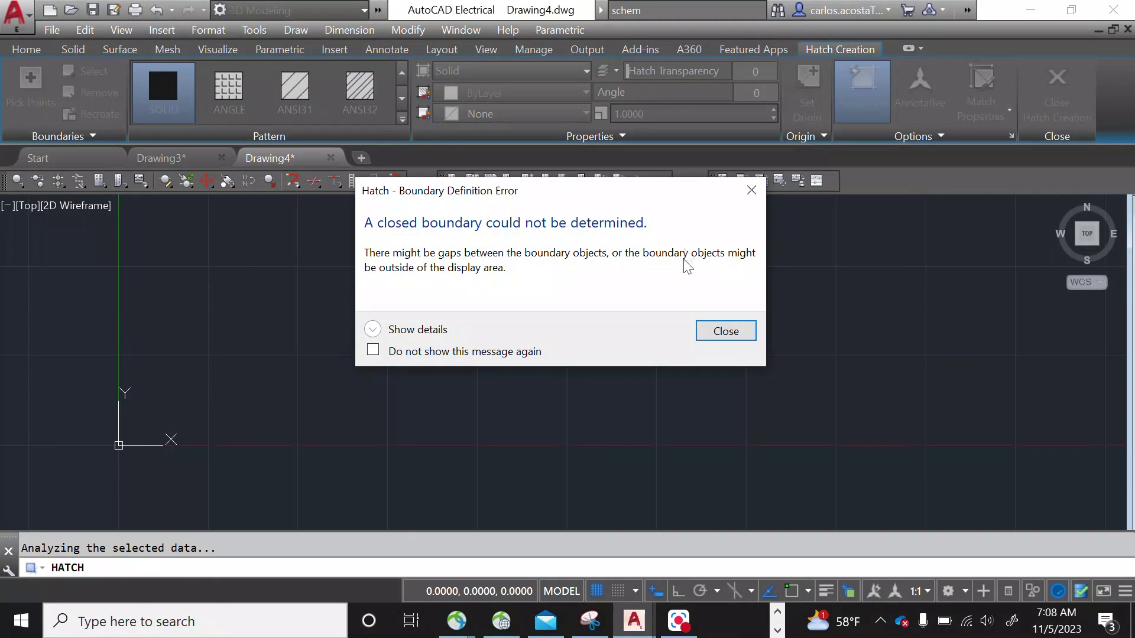
click(758, 193)
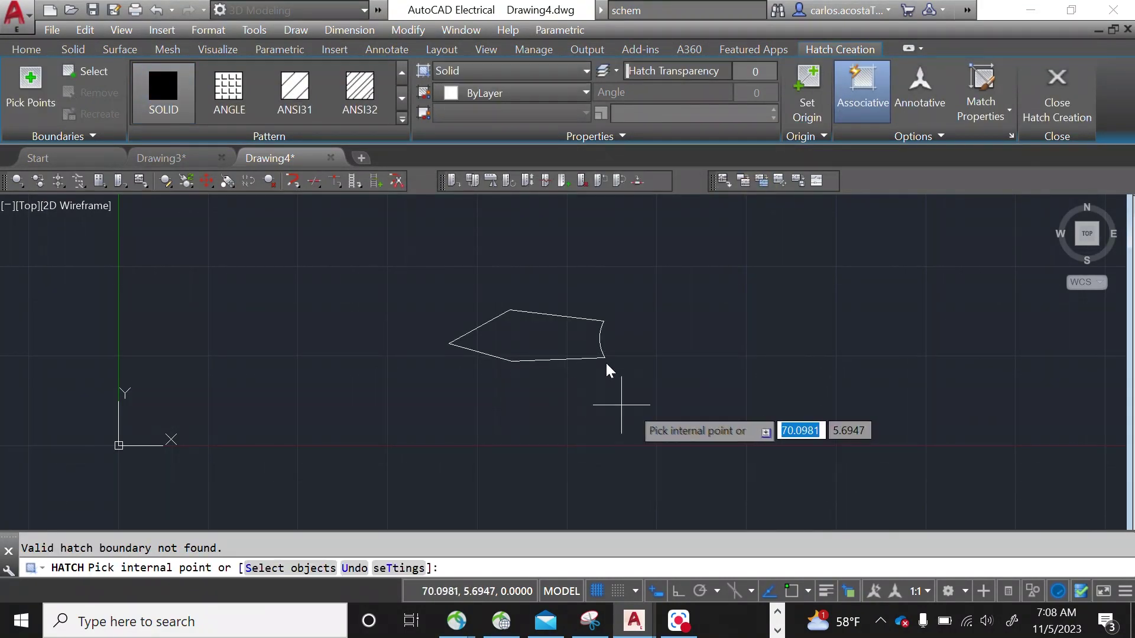
key(Escape)
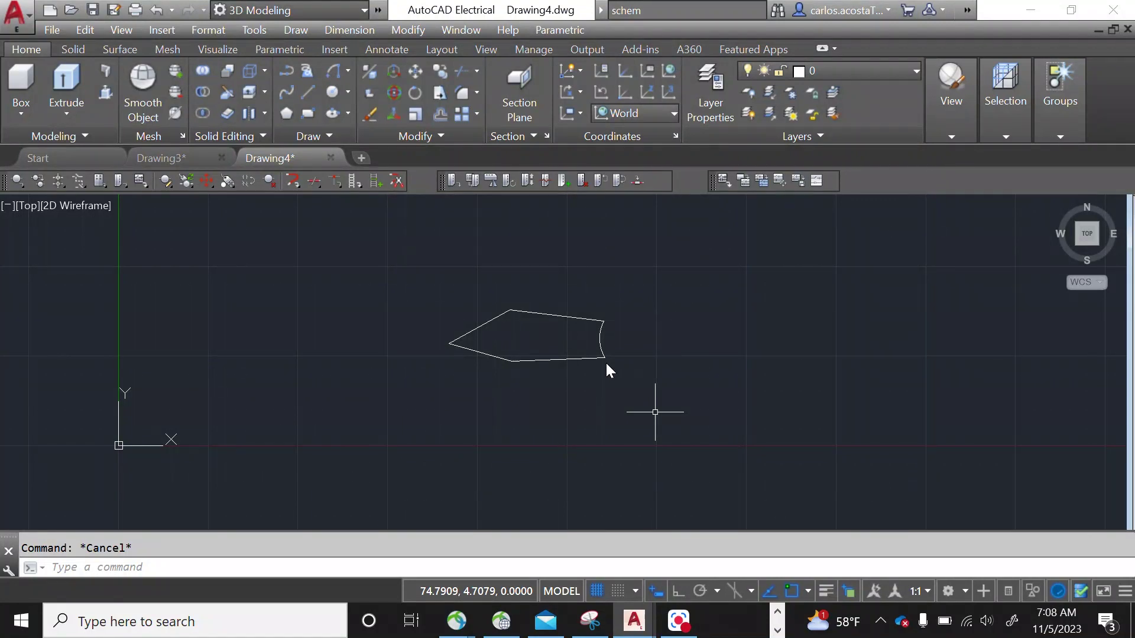
- Join the four lines and the arc of the outline into one polyline and select it to check the result
text(join)
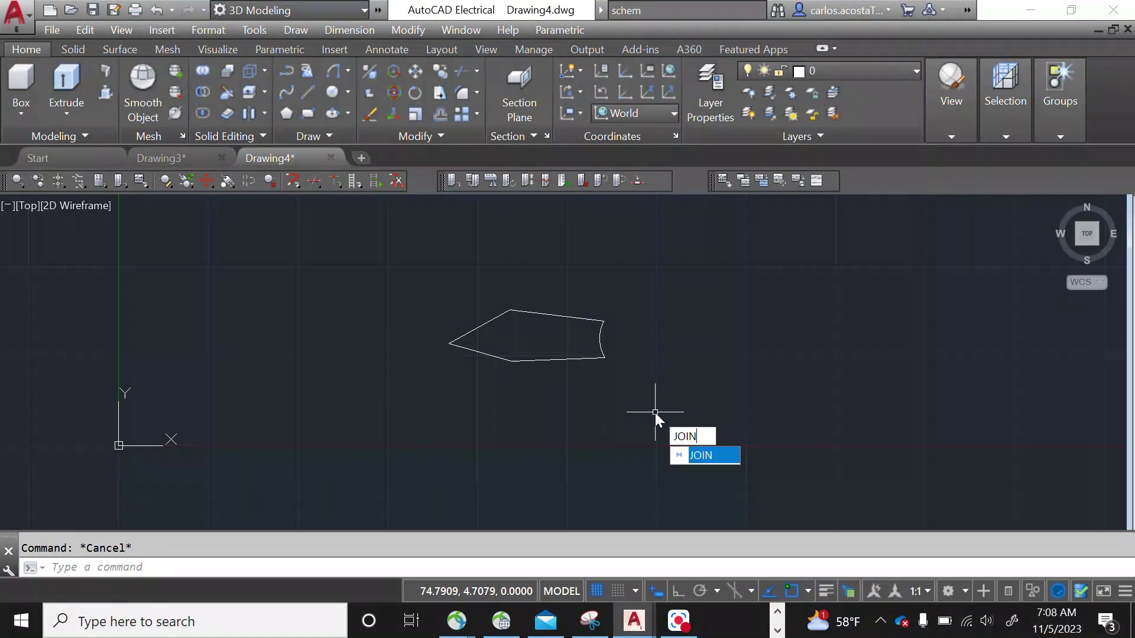
key(Return)
click(654, 410)
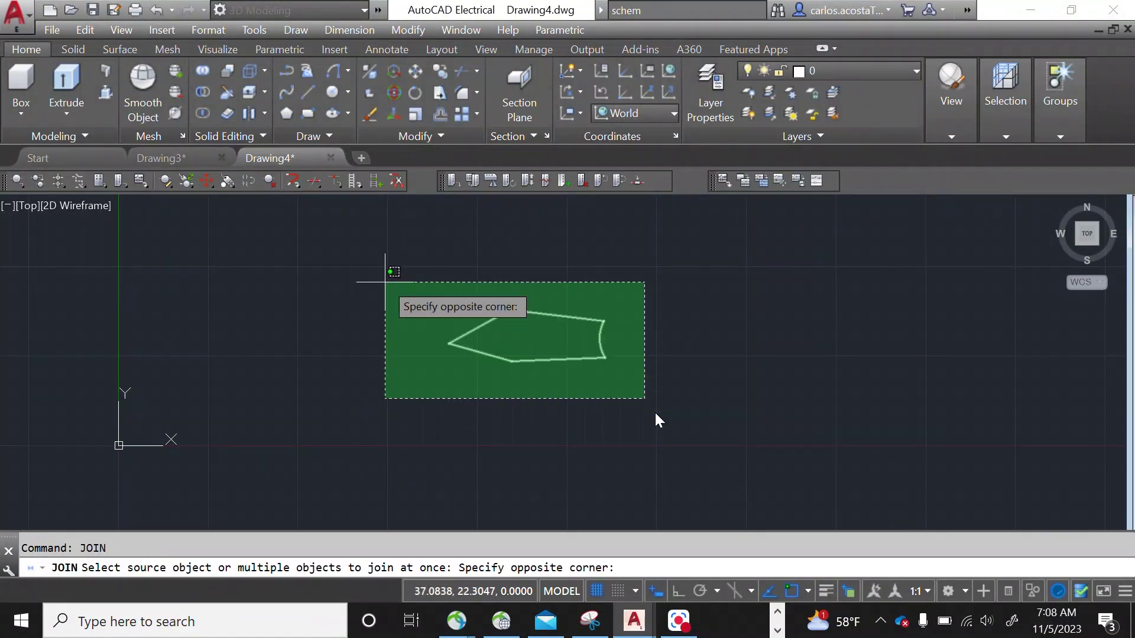
click(380, 283)
key(Return)
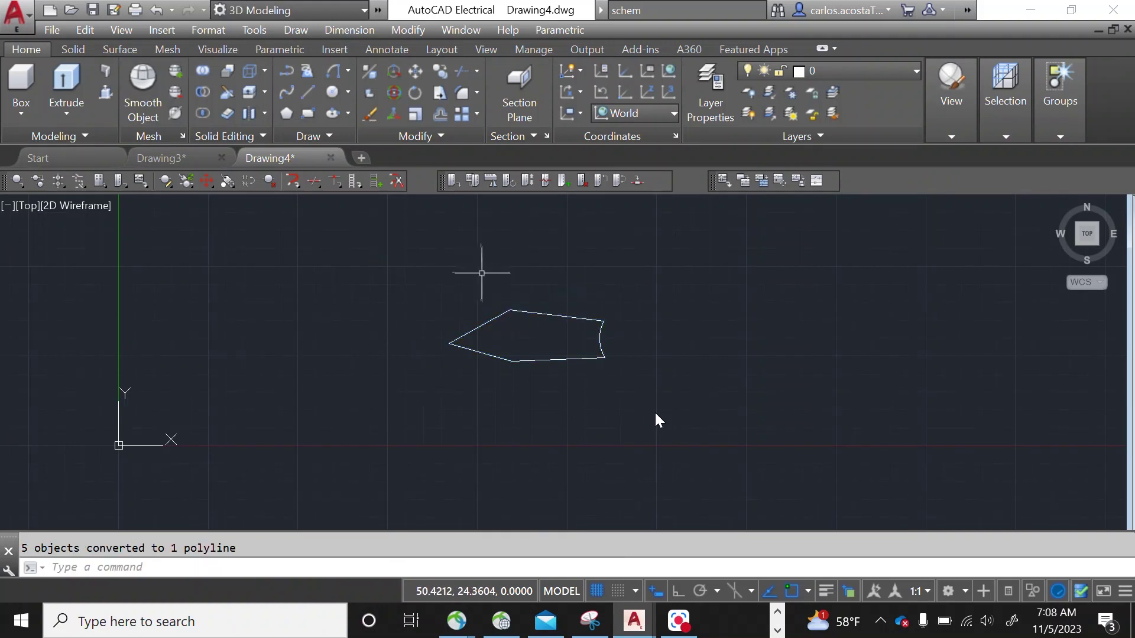
click(541, 314)
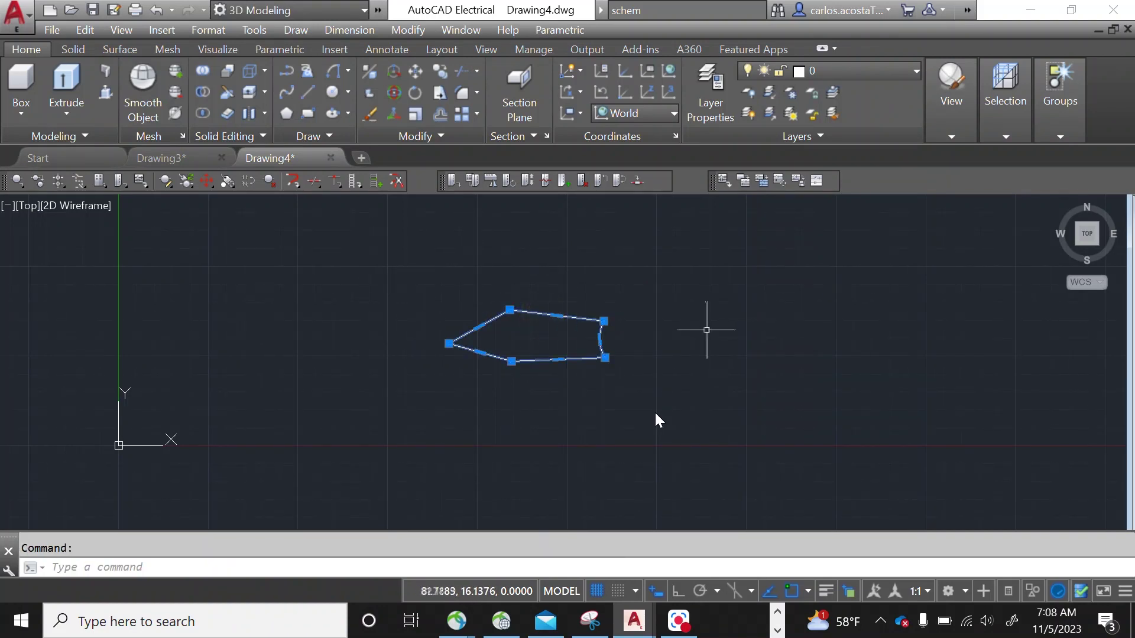
- Fill the joined line-and-arc outline with a SOLID hatch
text(hatch)
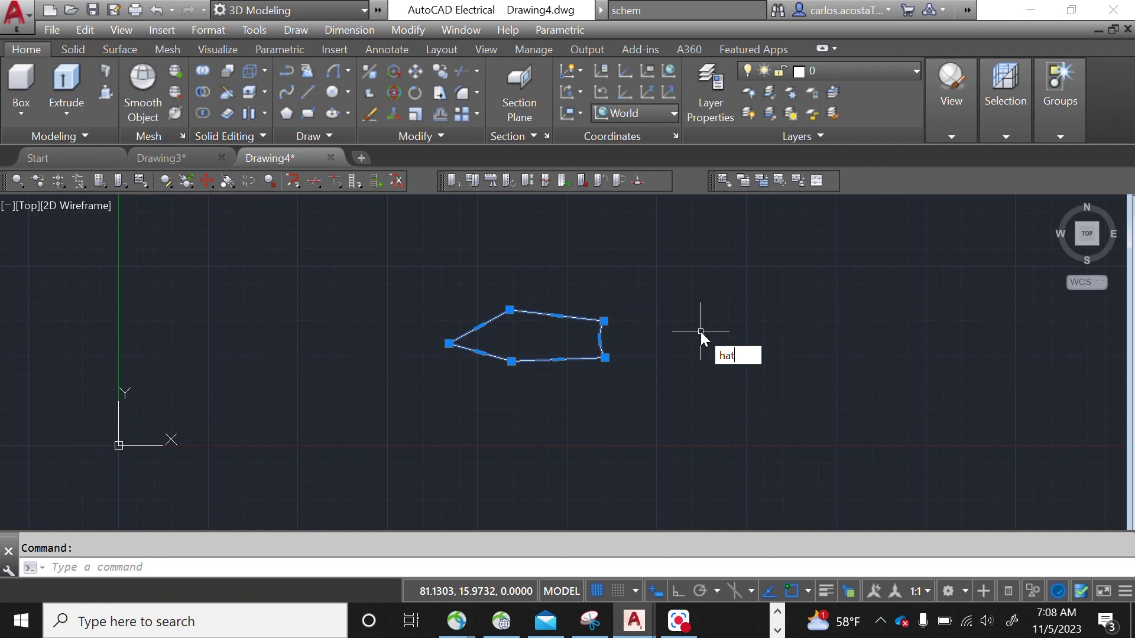
key(Return)
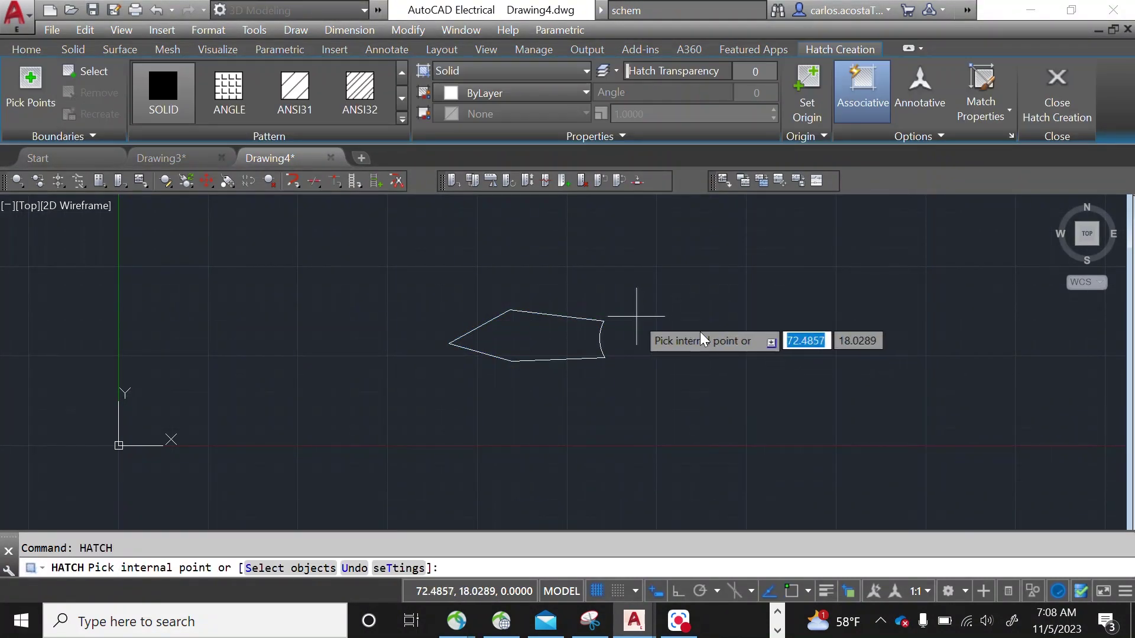
click(567, 323)
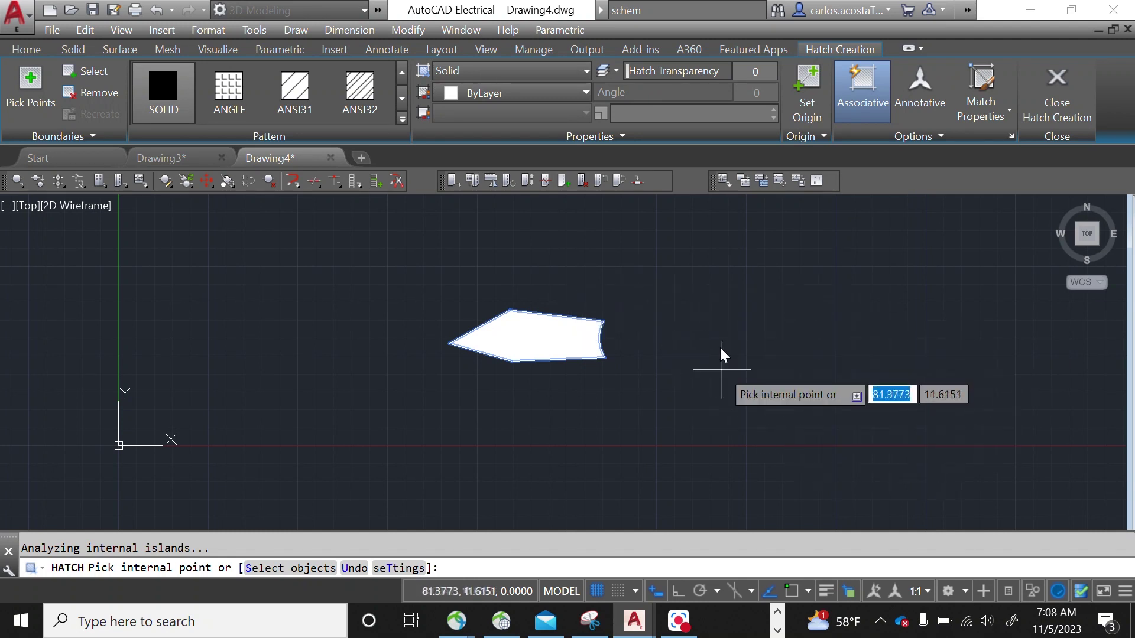
key(Escape)
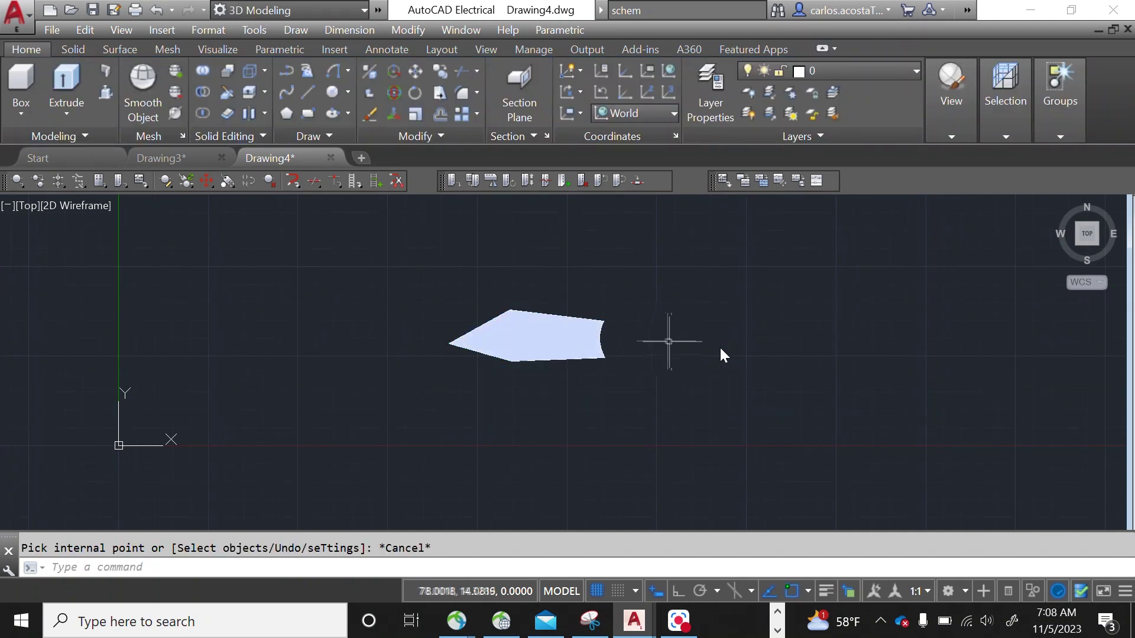
- Undo the hatch and the join, and delete the outline's lines and arc
key(ctrl+z)
key(ctrl+z)
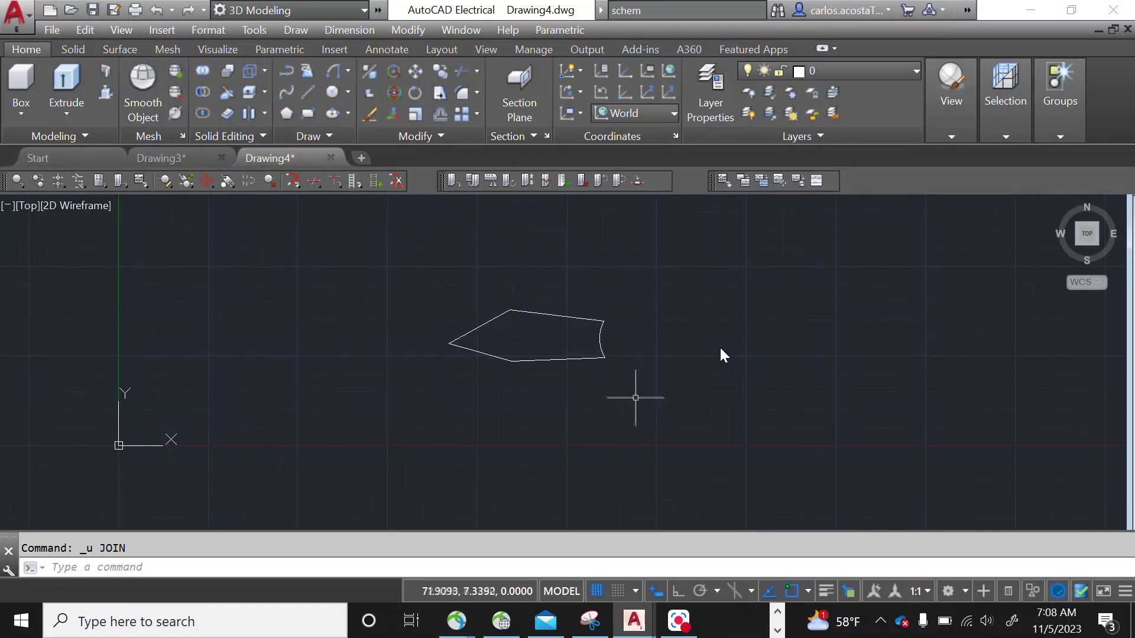
click(680, 409)
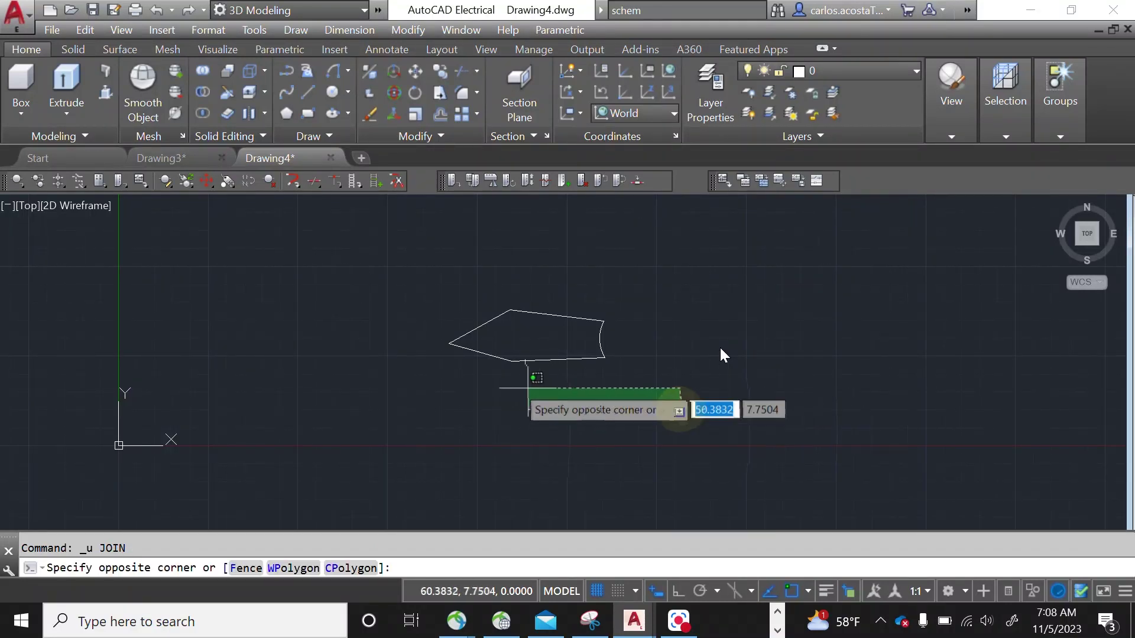
click(342, 282)
key(Delete)
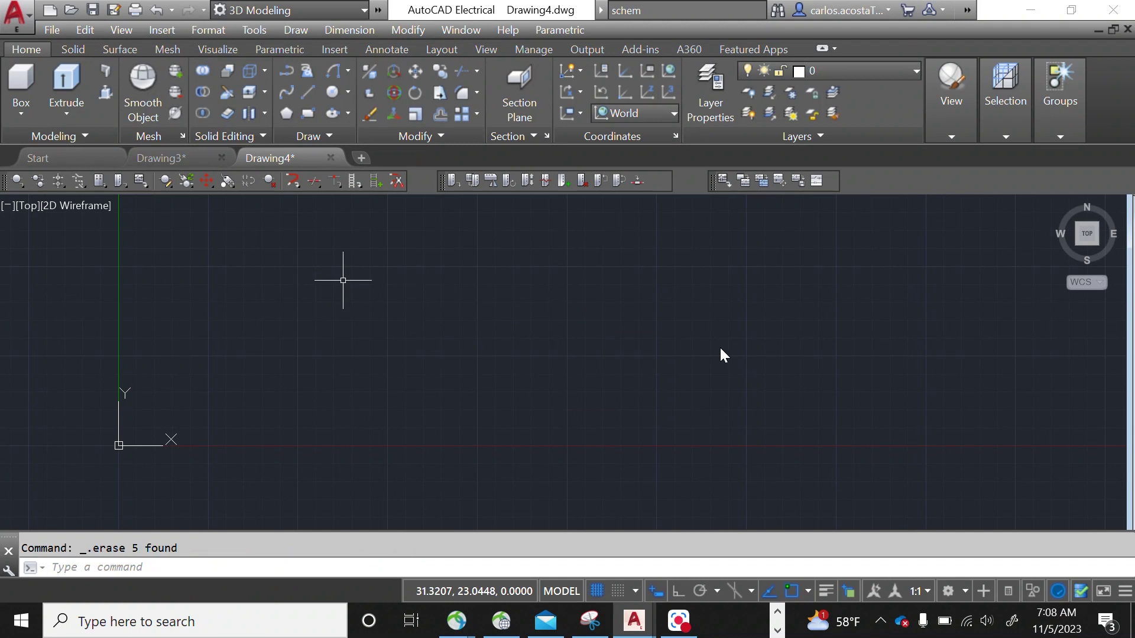